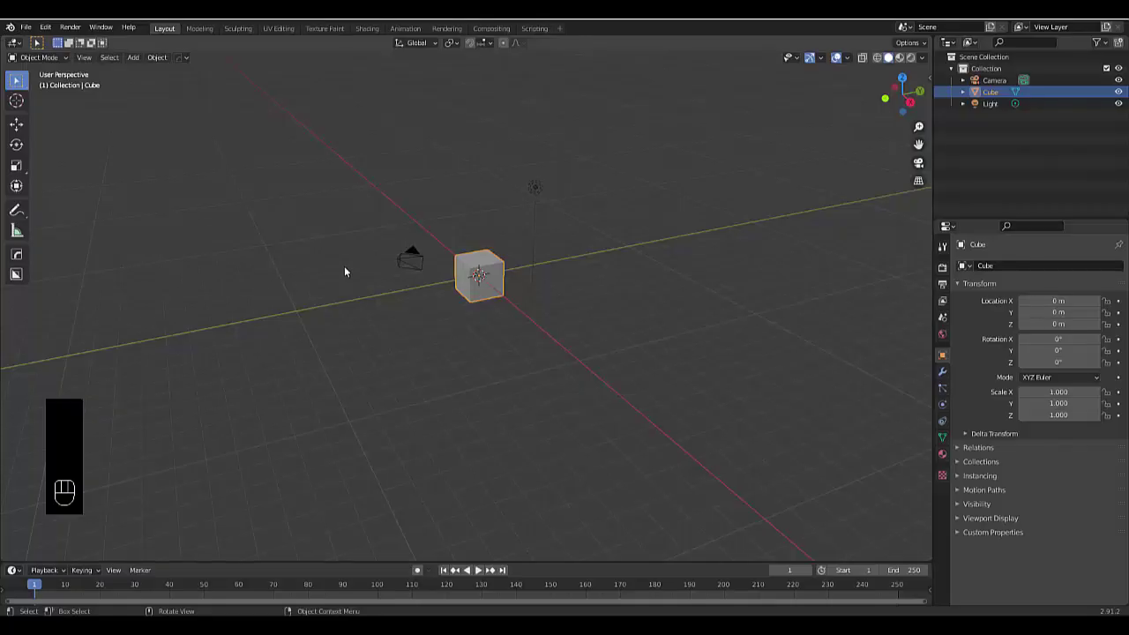
# Scale the default cube to 0.05 along Z, keeping X and Y at 1.000
pyautogui.click(459, 357)
pyautogui.scroll(-5, 459, 357)
pyautogui.scroll(10, 459, 357)
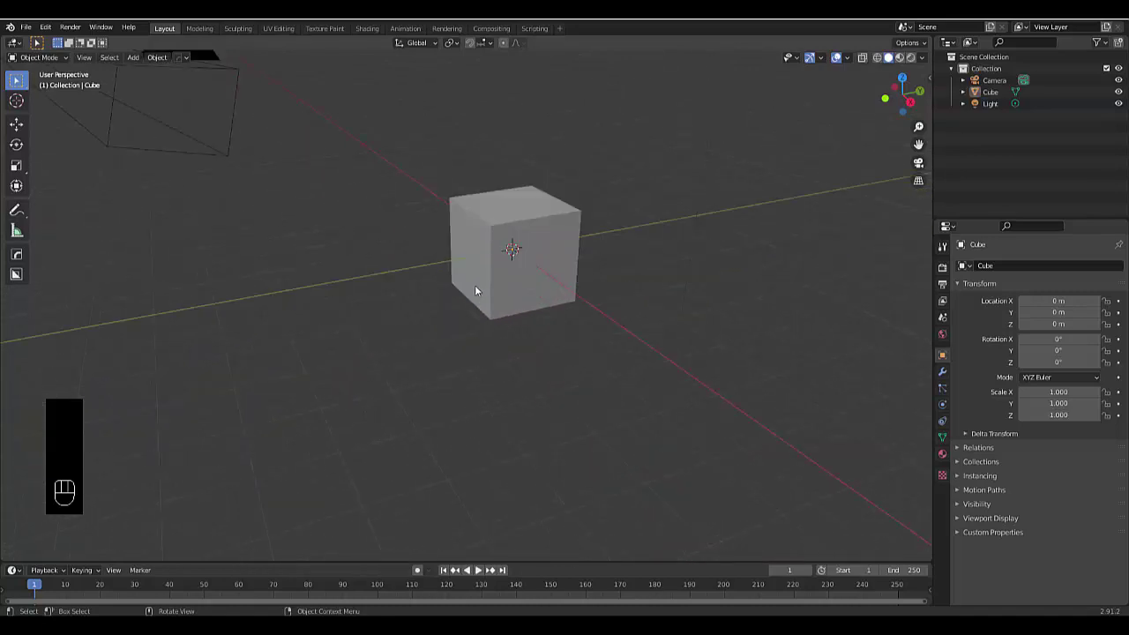
pyautogui.click(474, 291)
pyautogui.scroll(-3, 491, 295)
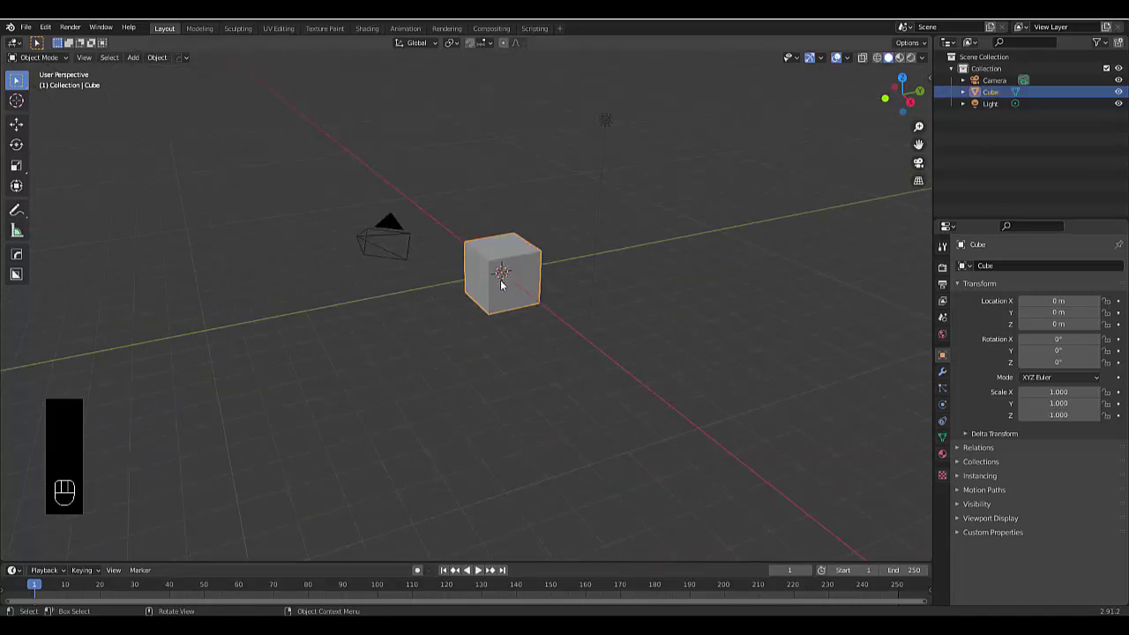
pyautogui.press('s')
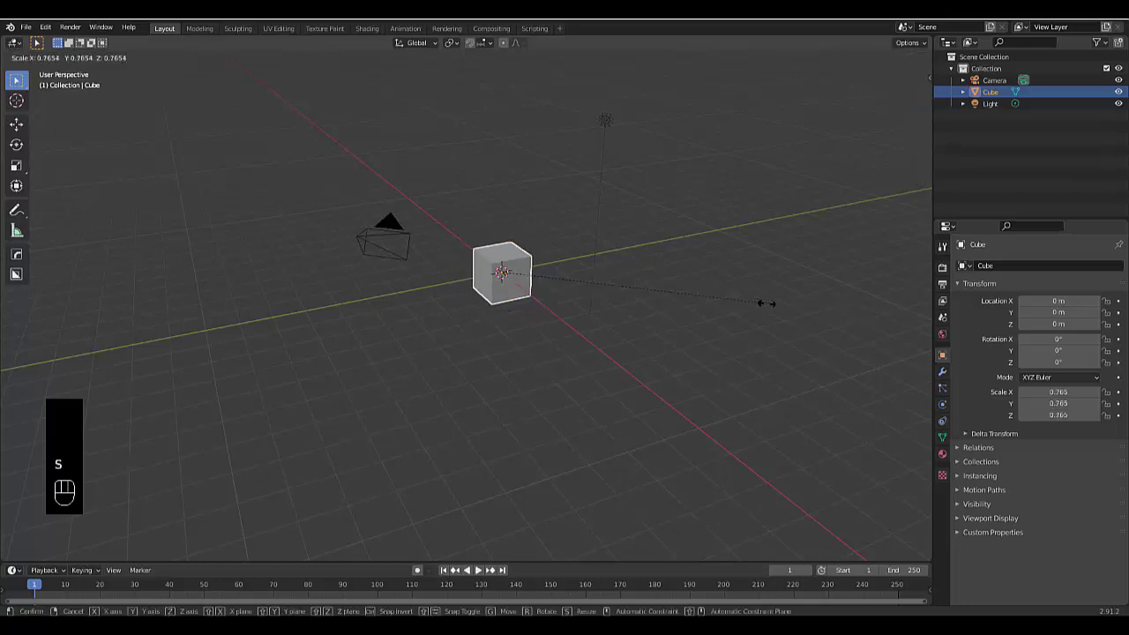
pyautogui.write('z0.05')
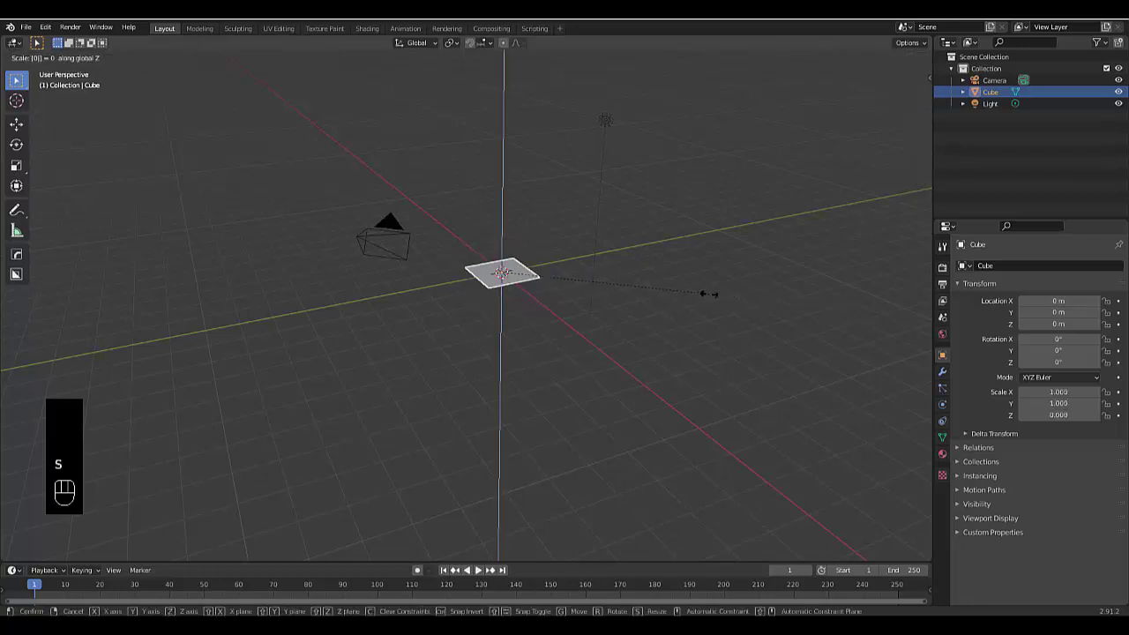
pyautogui.press('Return')
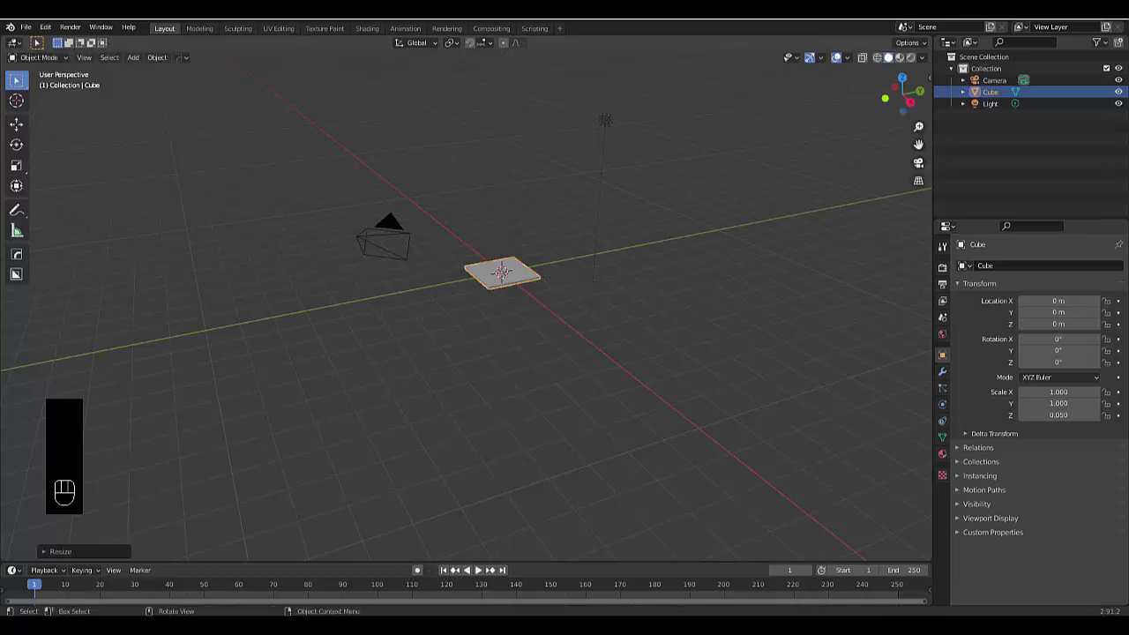
pyautogui.scroll(5, 580, 294)
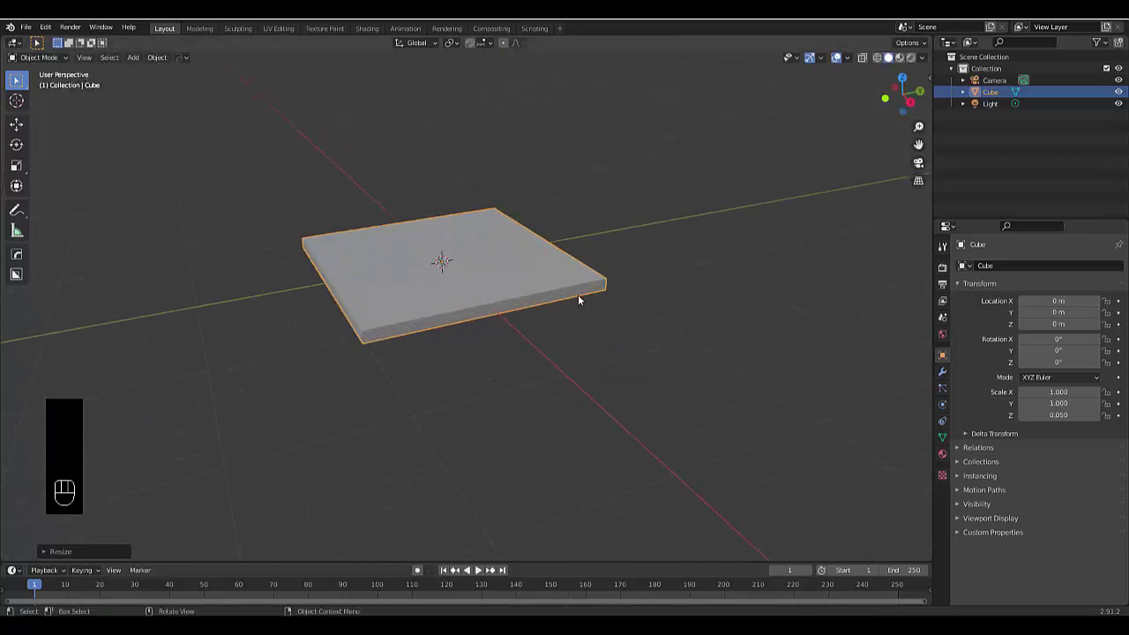
# In top view Edit Mode, add 50 evenly spaced loop cuts across the slab in one direction
pyautogui.press('KP_7')
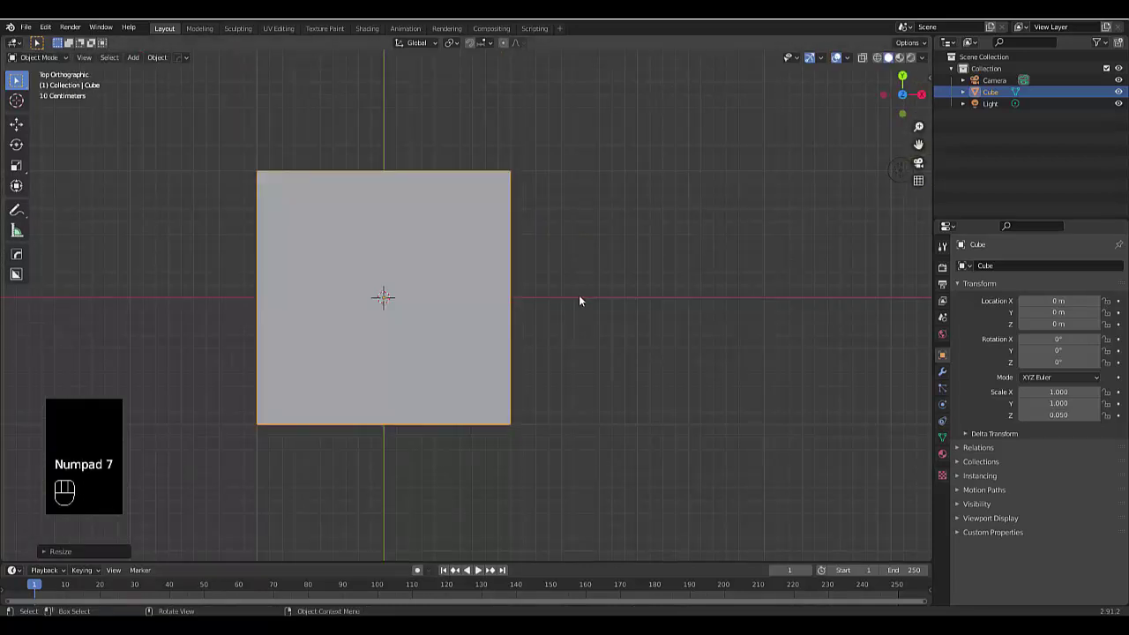
pyautogui.press('Tab')
pyautogui.scroll(-2, 429, 279)
pyautogui.press('ctrl')
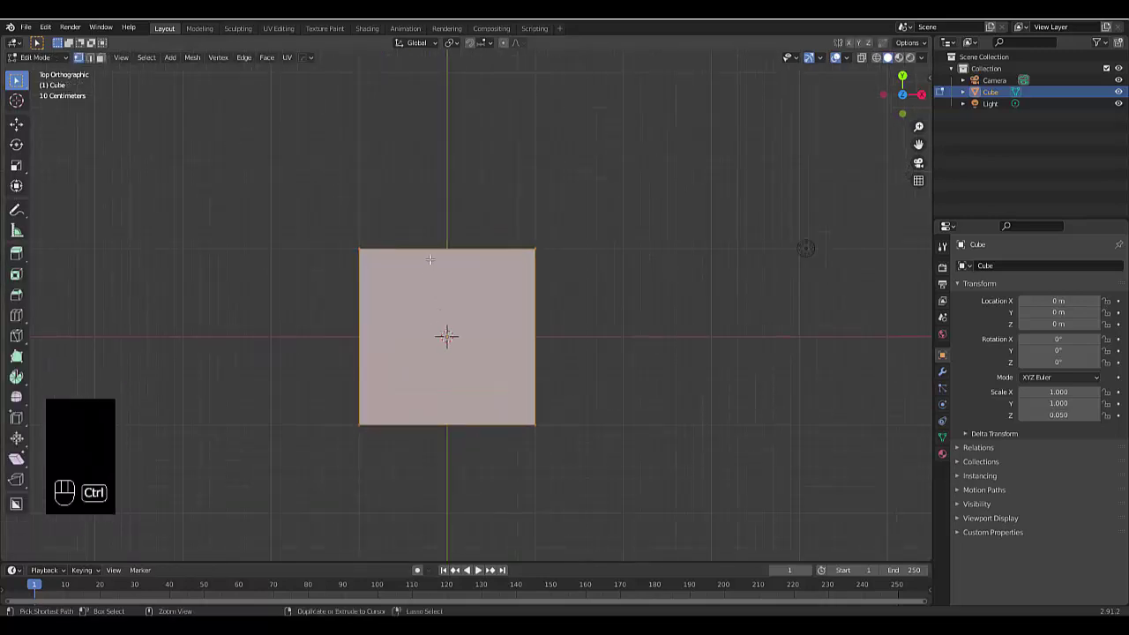
pyautogui.hotkey('ctrl', 'r')
pyautogui.scroll(19, 429, 260)
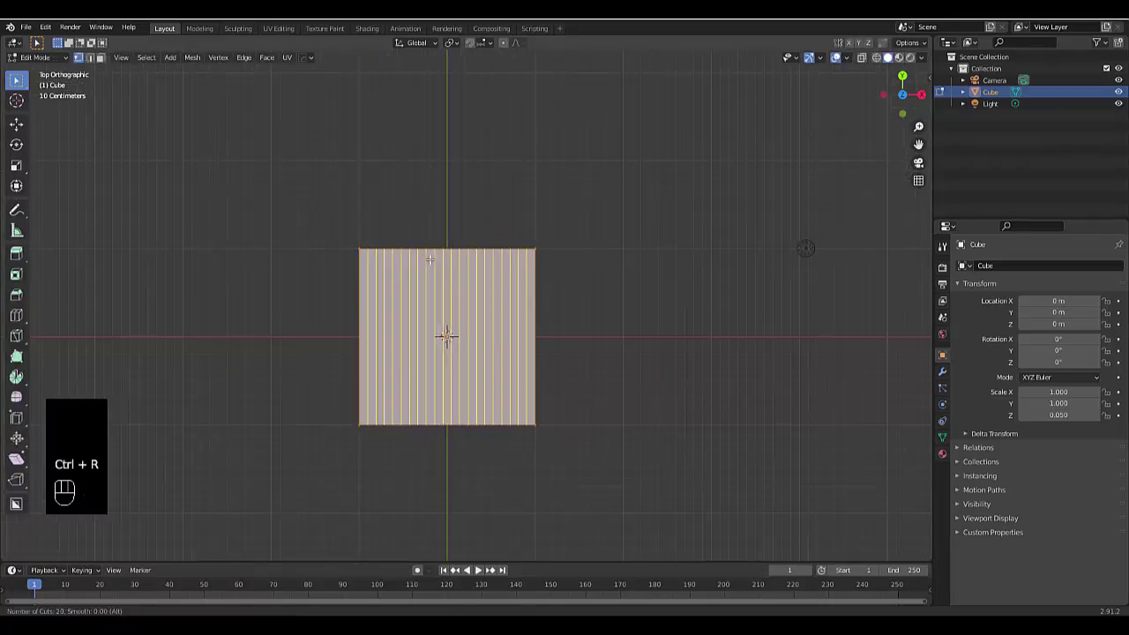
pyautogui.scroll(10, 430, 259)
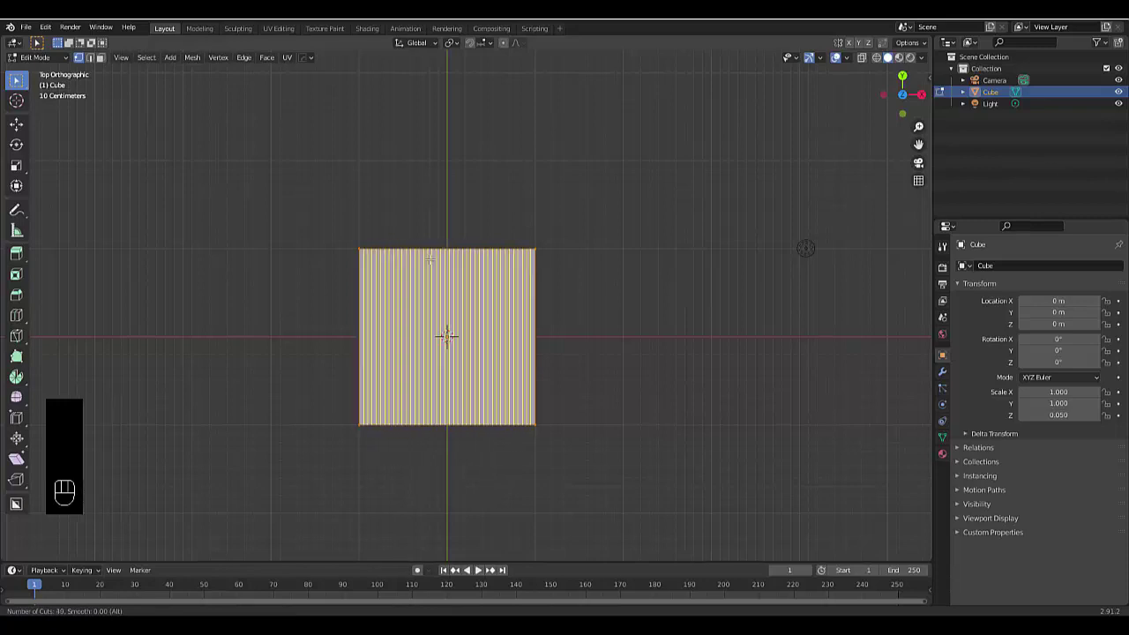
pyautogui.scroll(20, 430, 260)
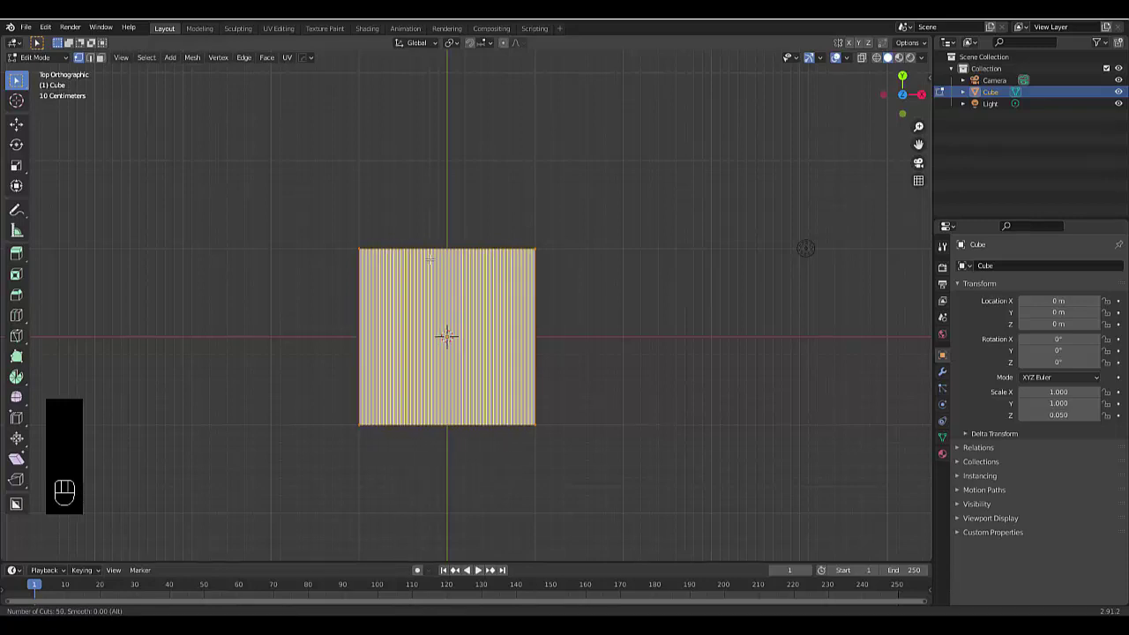
pyautogui.click(430, 259)
pyautogui.rightClick(429, 260)
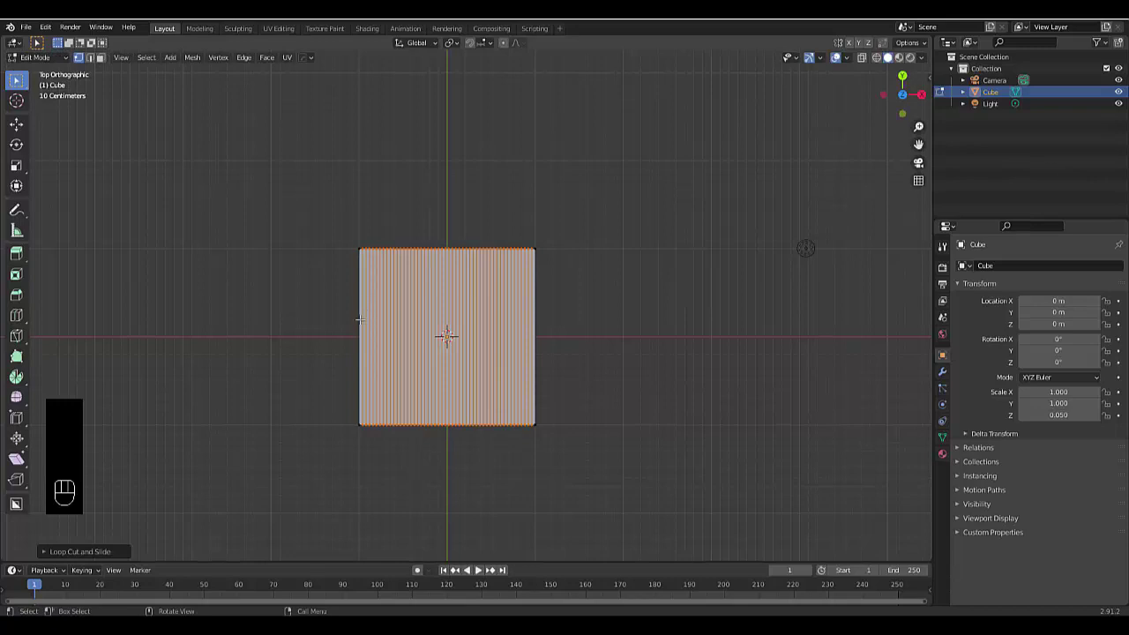
# Add 50 evenly spaced loop cuts across the slab in the other direction
pyautogui.hotkey('ctrl', 'r')
pyautogui.scroll(13, 361, 321)
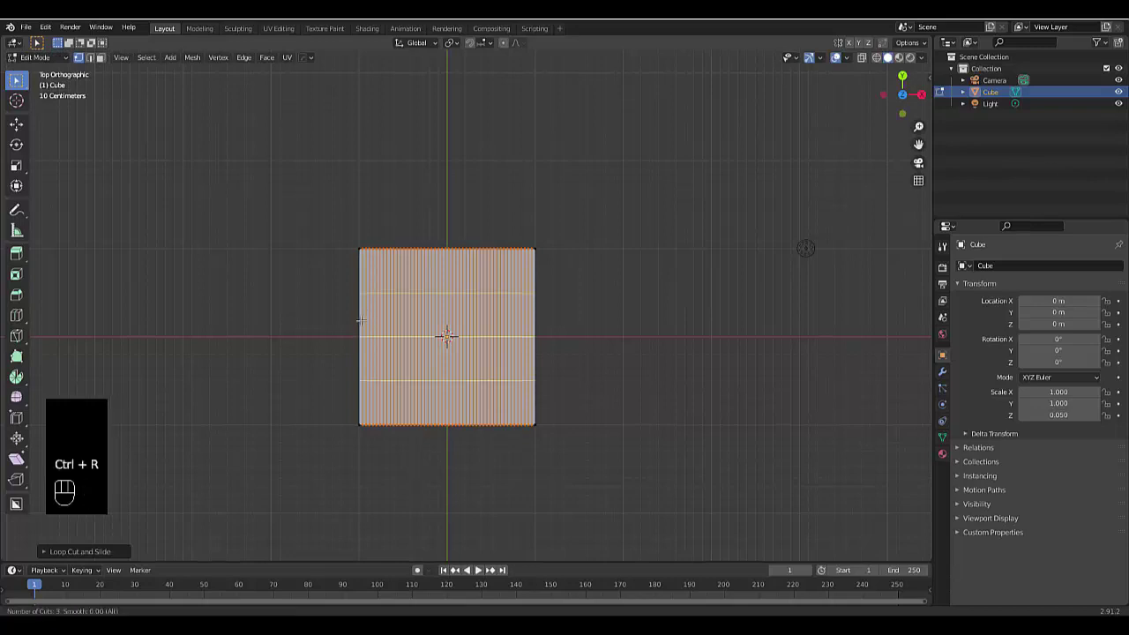
pyautogui.scroll(20, 361, 321)
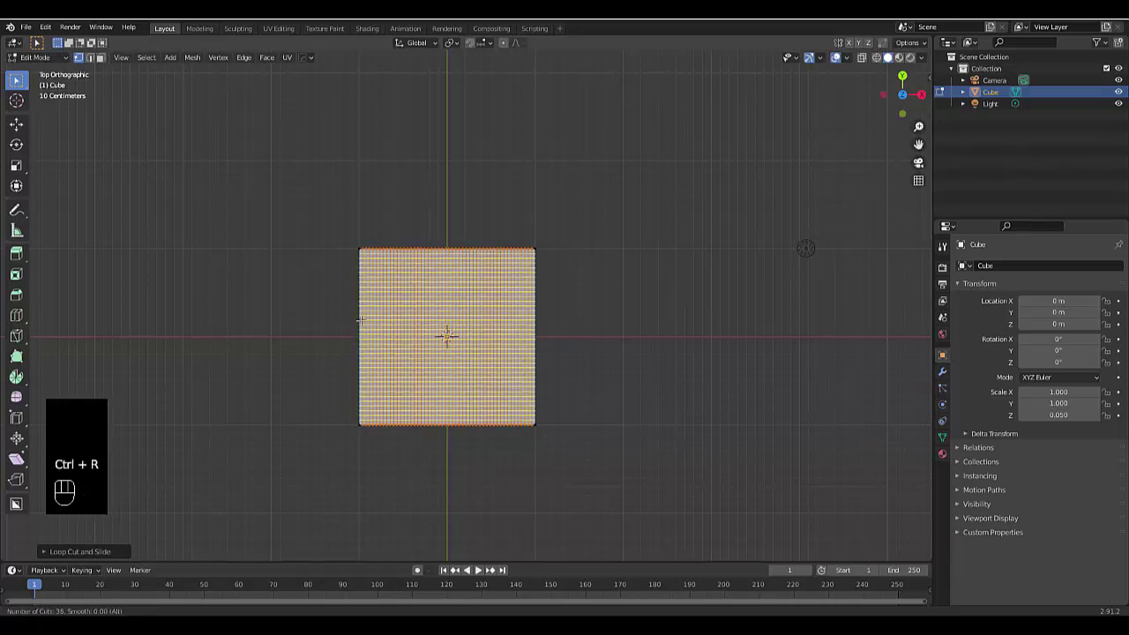
pyautogui.scroll(8, 361, 320)
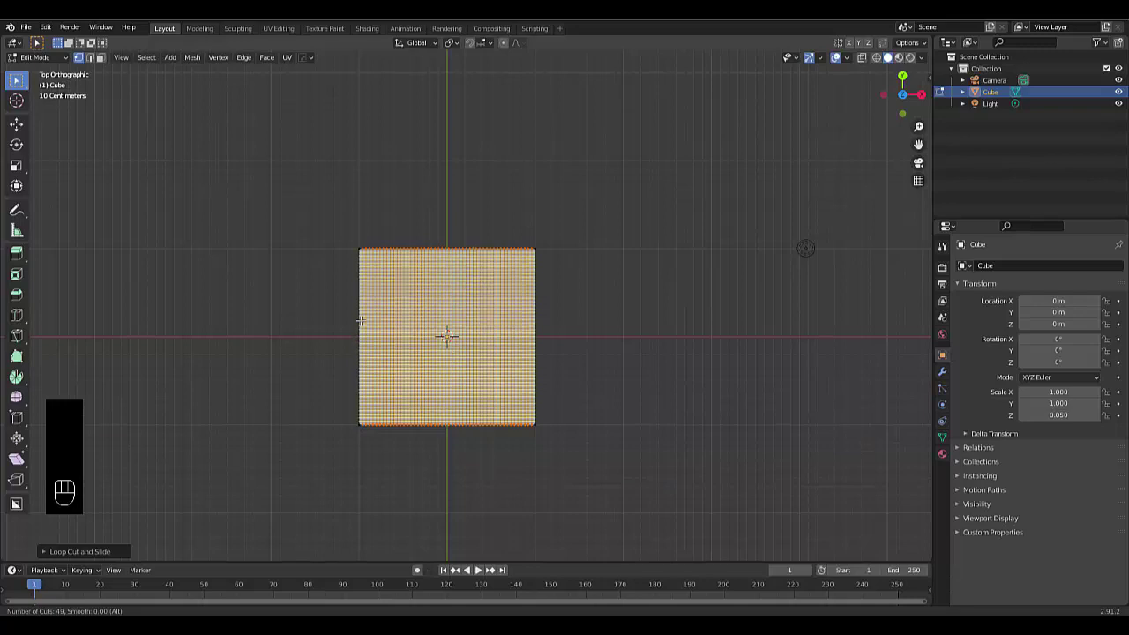
pyautogui.click(360, 320)
pyautogui.rightClick(392, 374)
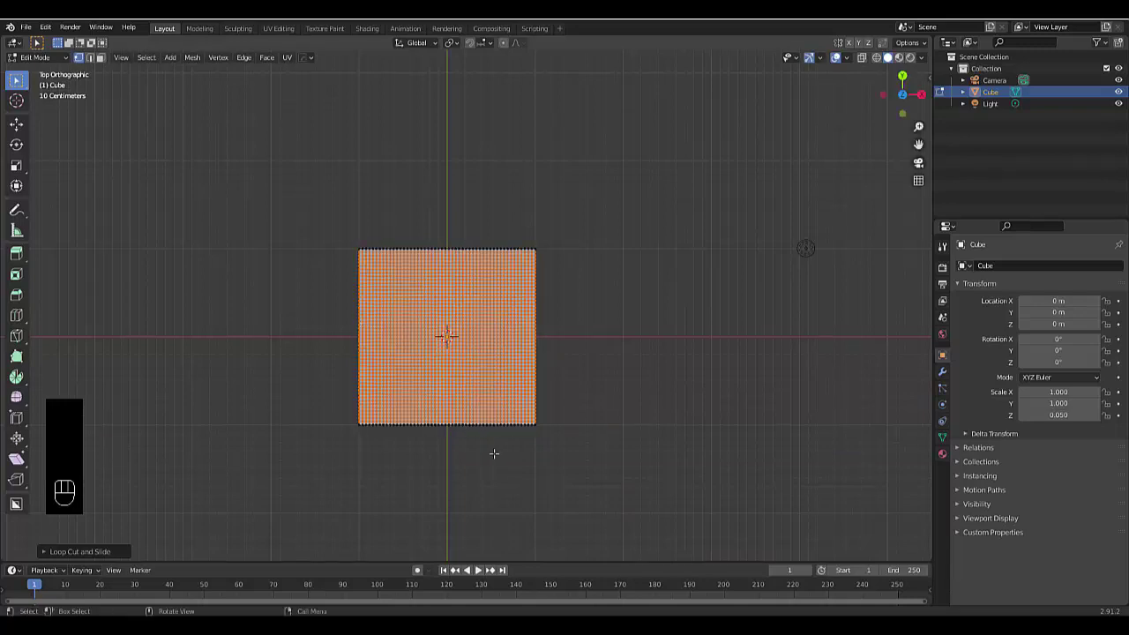
# Add one loop cut around the slab's sides
pyautogui.moveTo(492, 454); pyautogui.dragTo(494, 455, button='middle')
pyautogui.scroll(5, 506, 446)
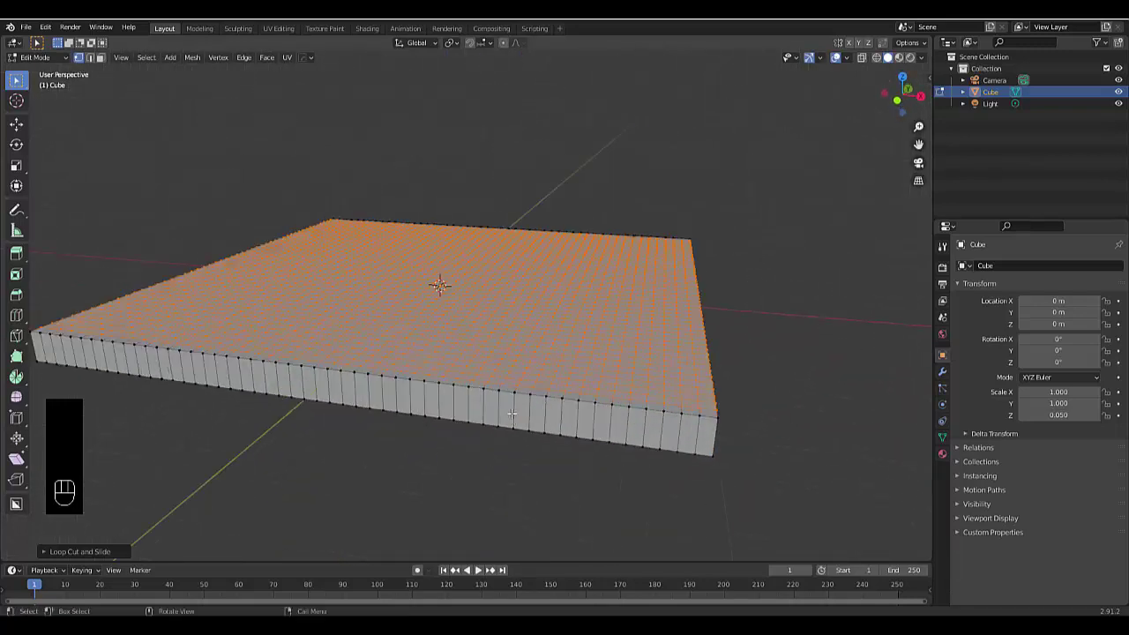
pyautogui.hotkey('ctrl', 'r')
pyautogui.click(511, 412)
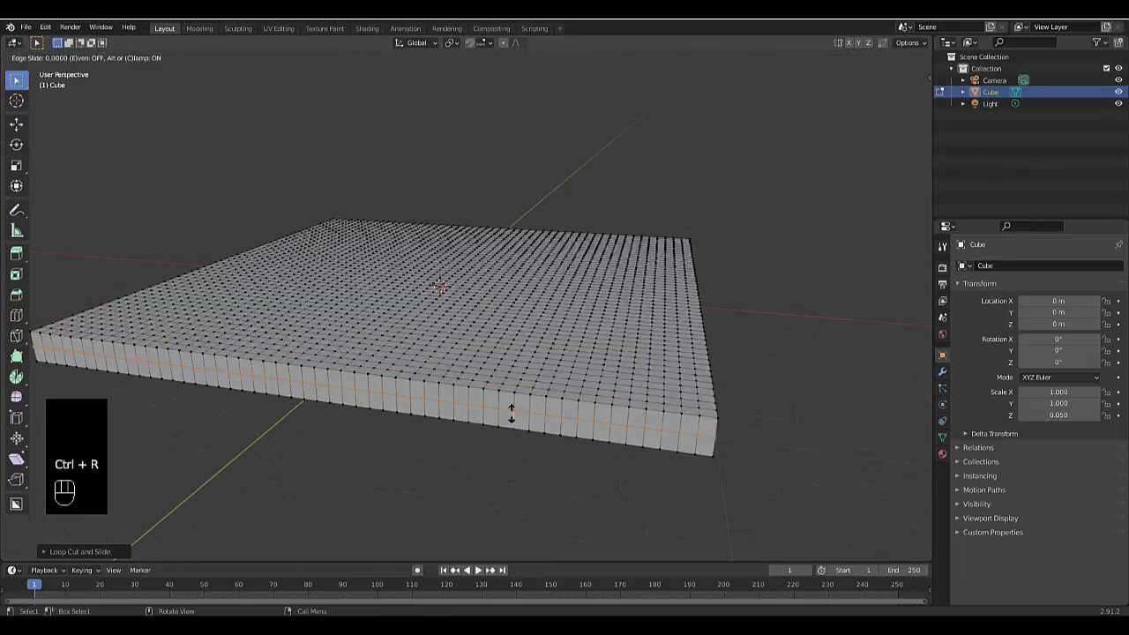
pyautogui.scroll(-6, 536, 512)
# Back in Object Mode, add Cloth physics to the slab
pyautogui.press('Tab')
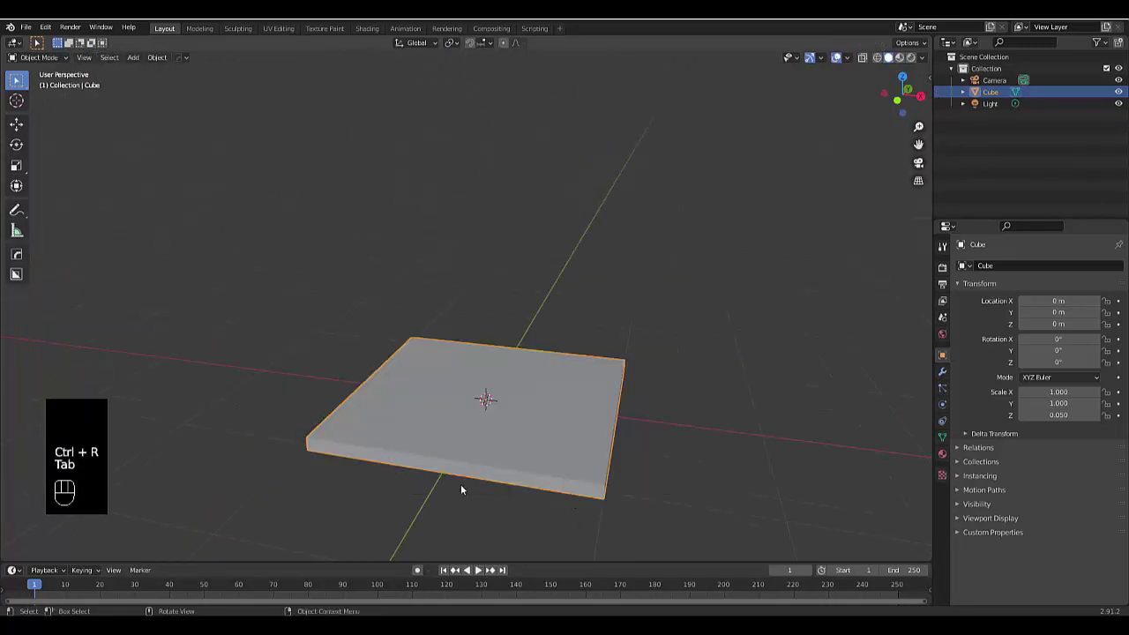
pyautogui.scroll(-3, 460, 477)
pyautogui.moveTo(460, 477); pyautogui.dragTo(568, 468, button='middle')
pyautogui.scroll(3, 567, 468)
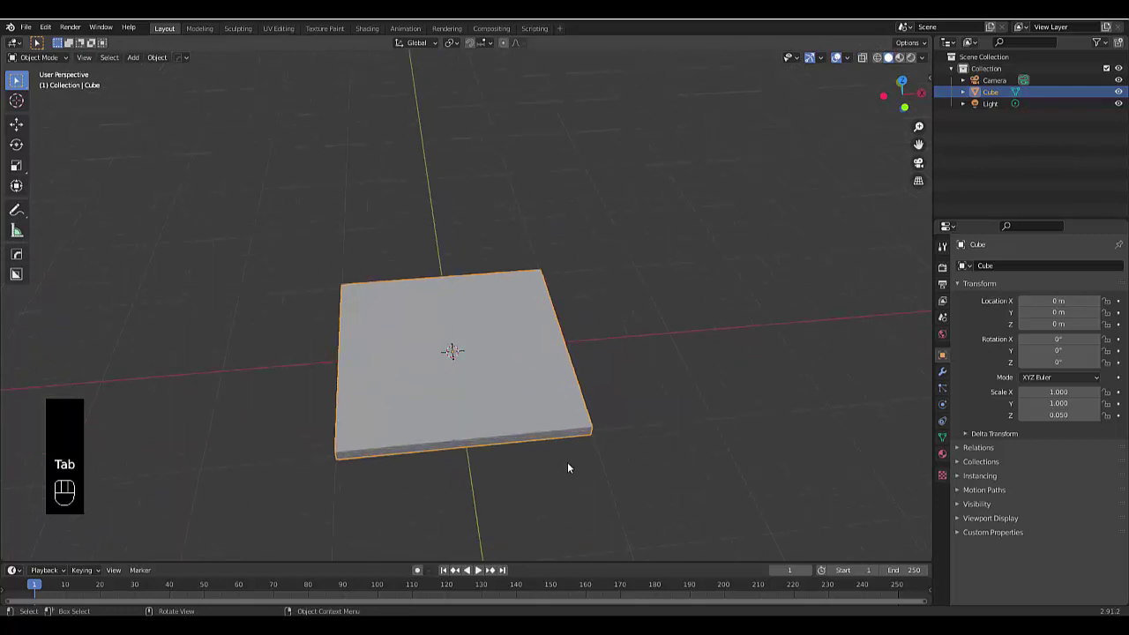
pyautogui.click(942, 404)
pyautogui.click(1000, 307)
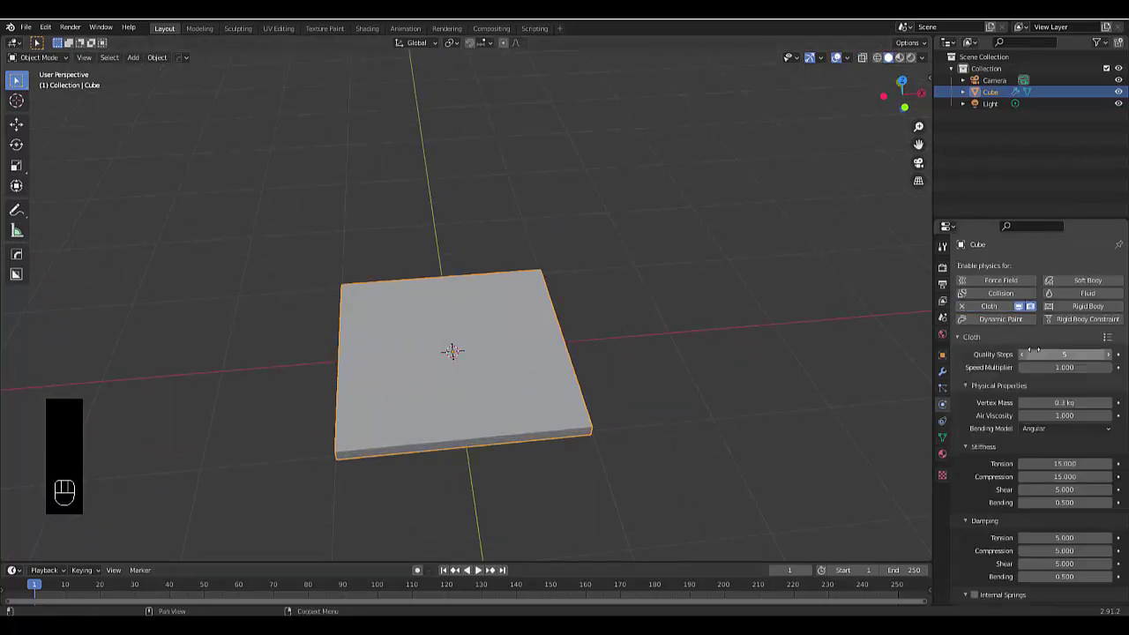
# Set cloth collision quality to 2 and enable Self Collisions
pyautogui.scroll(-4, 1034, 351)
pyautogui.scroll(-2, 1034, 351)
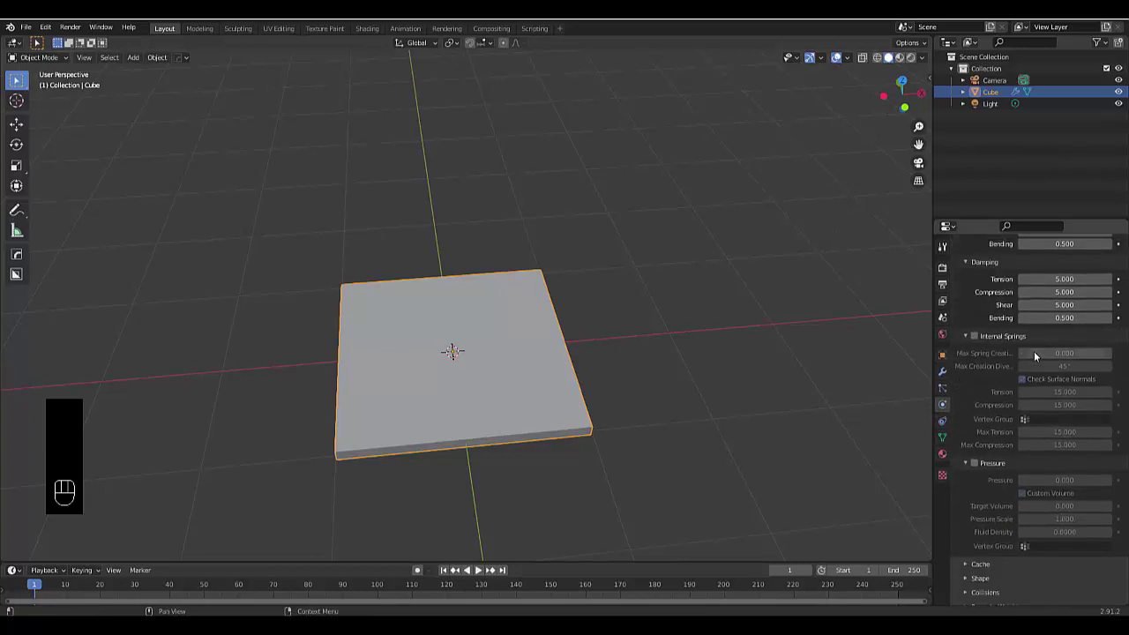
pyautogui.scroll(-2, 1034, 351)
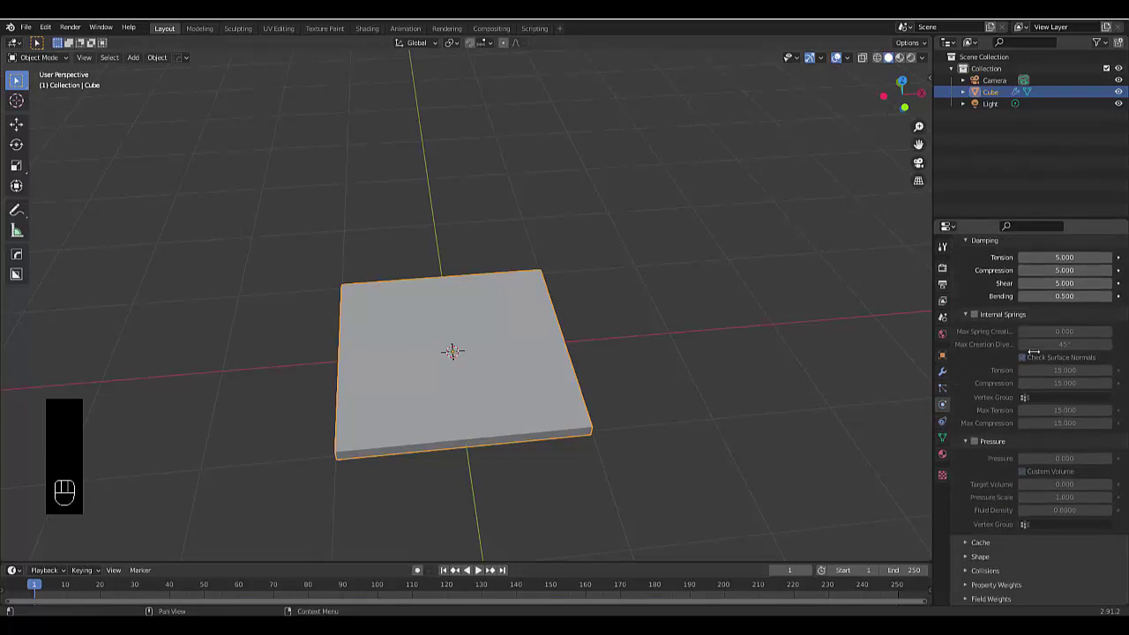
pyautogui.click(994, 569)
pyautogui.scroll(-4, 1023, 494)
pyautogui.click(1025, 447)
pyautogui.write('2')
pyautogui.press('Return')
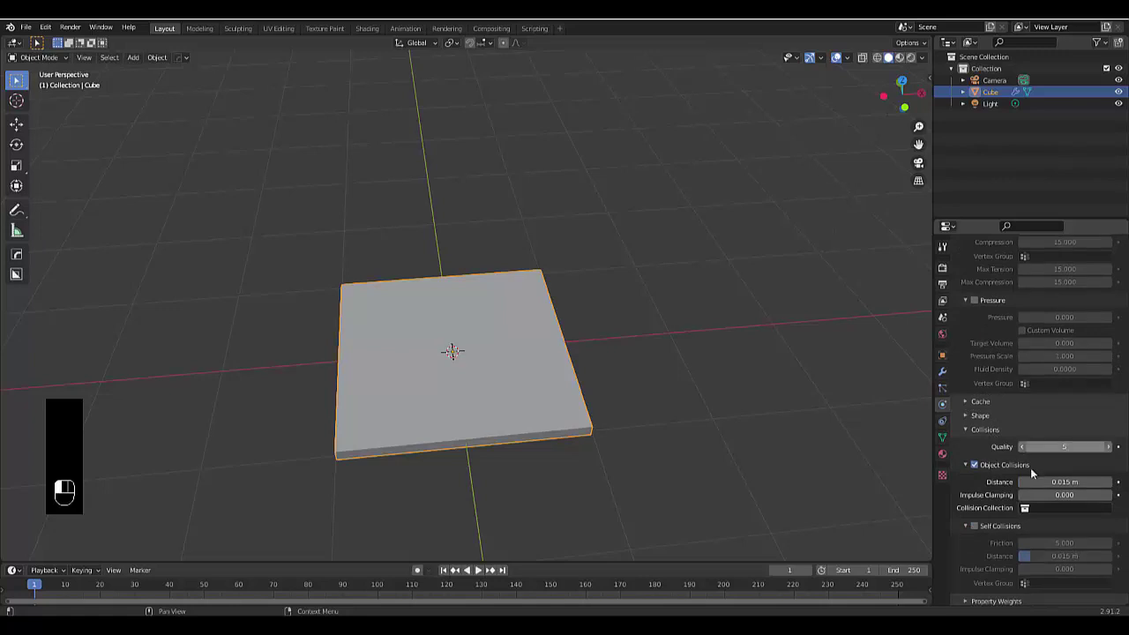
pyautogui.click(975, 526)
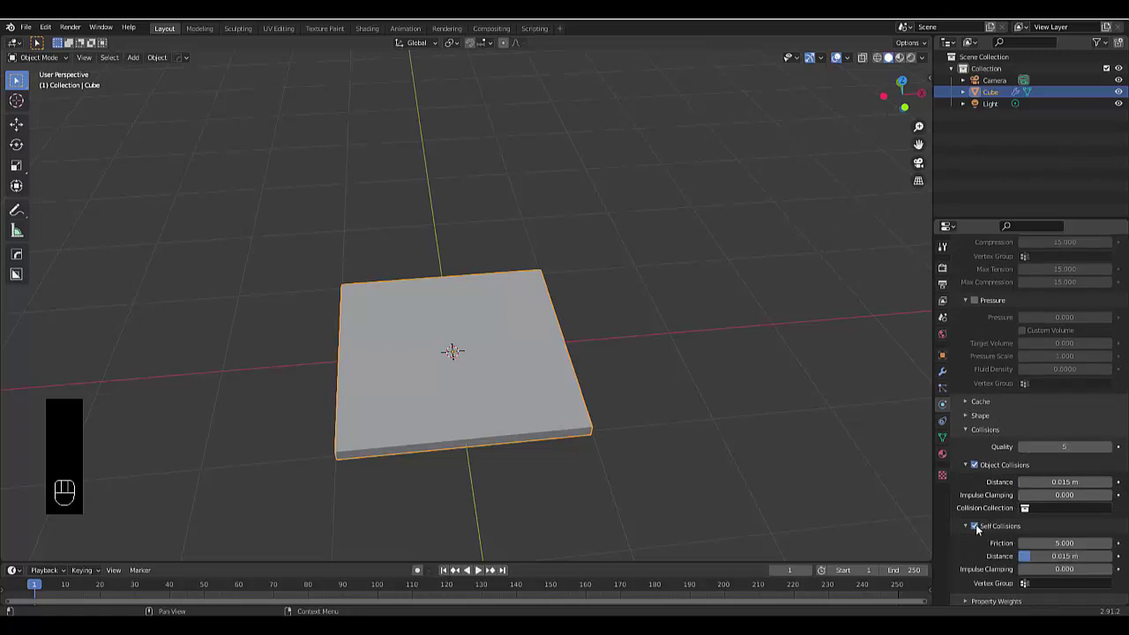
# Set the cloth's Field Weights Gravity to 0
pyautogui.scroll(-1, 996, 512)
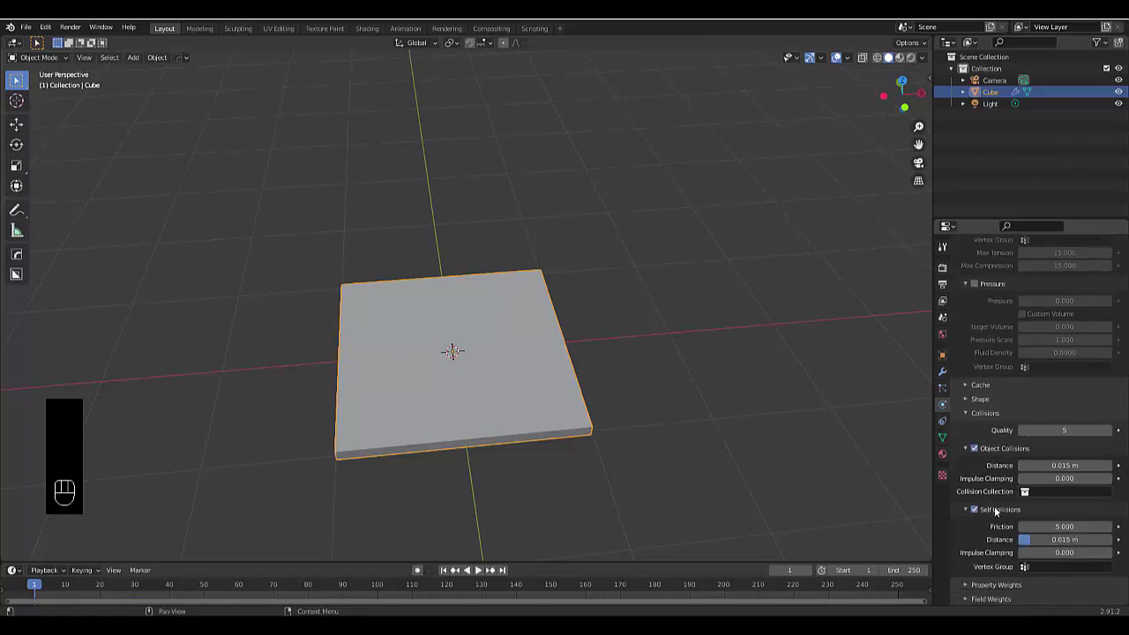
pyautogui.click(991, 599)
pyautogui.scroll(-3, 997, 547)
pyautogui.click(1035, 536)
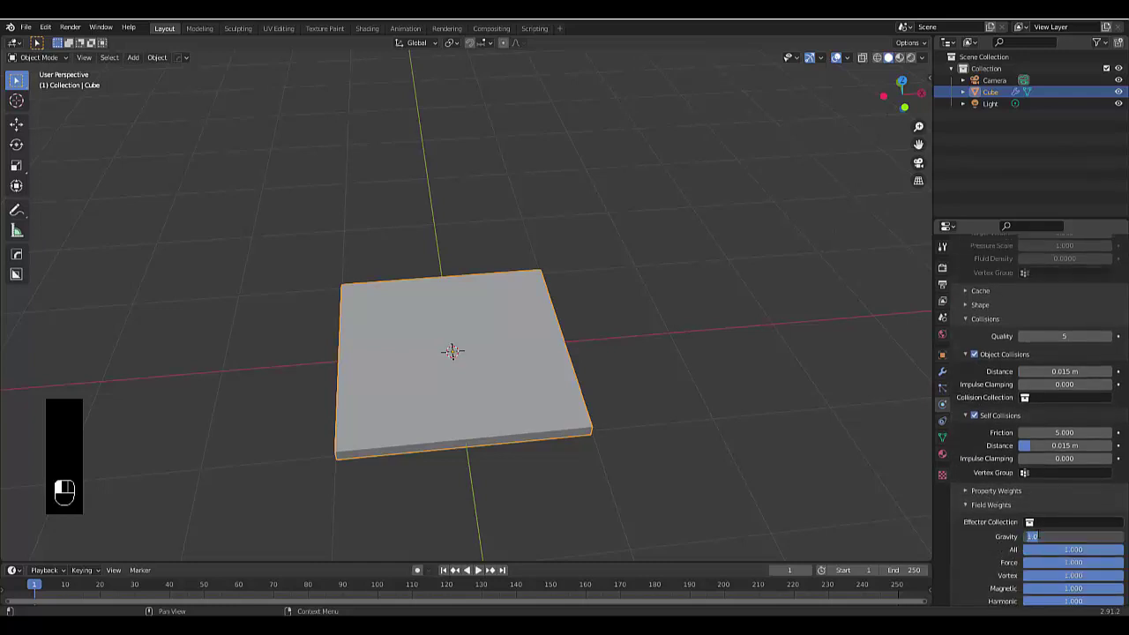
pyautogui.write('0')
pyautogui.press('Return')
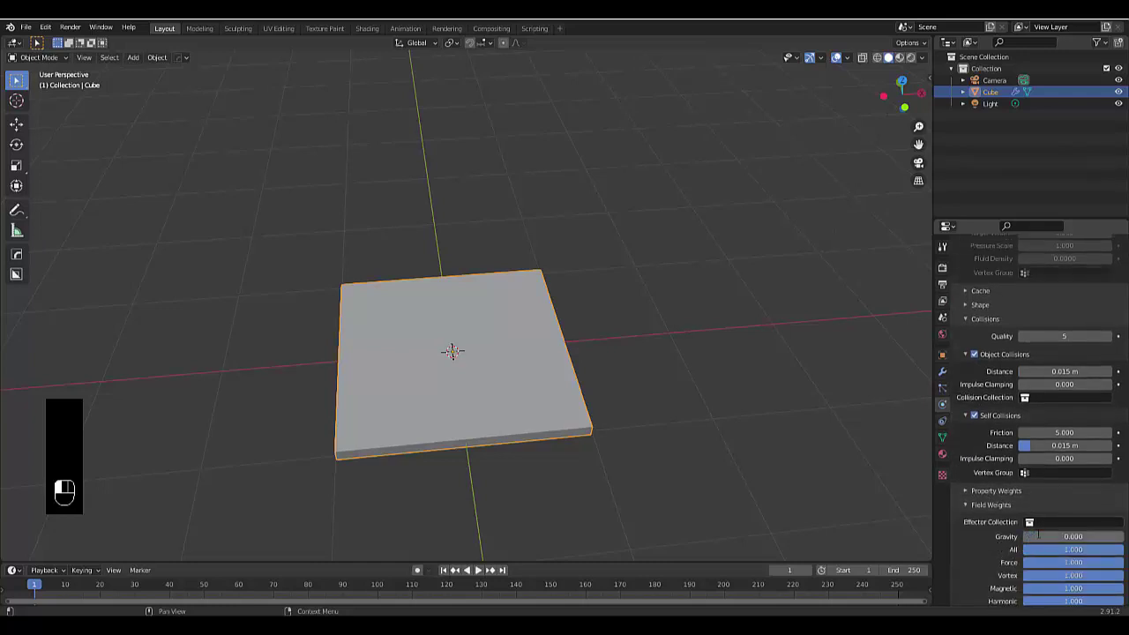
# Enable cloth Pressure with a value of 1.000
pyautogui.scroll(3, 1058, 439)
pyautogui.scroll(5, 1057, 438)
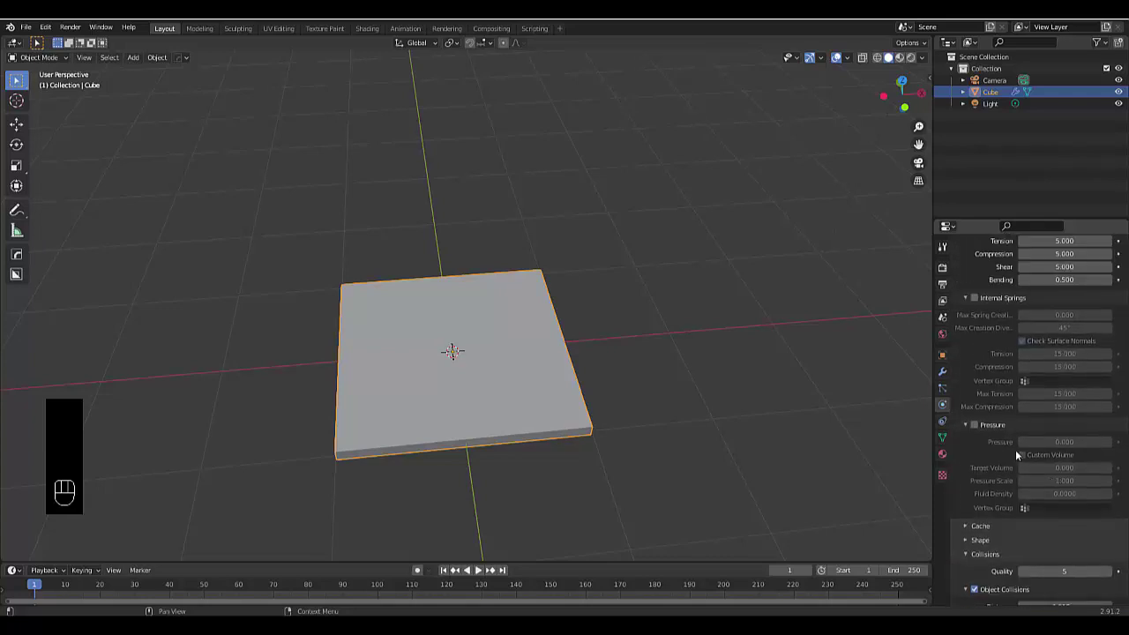
pyautogui.click(974, 424)
pyautogui.click(1098, 442)
pyautogui.write('0.0')
pyautogui.press('Return')
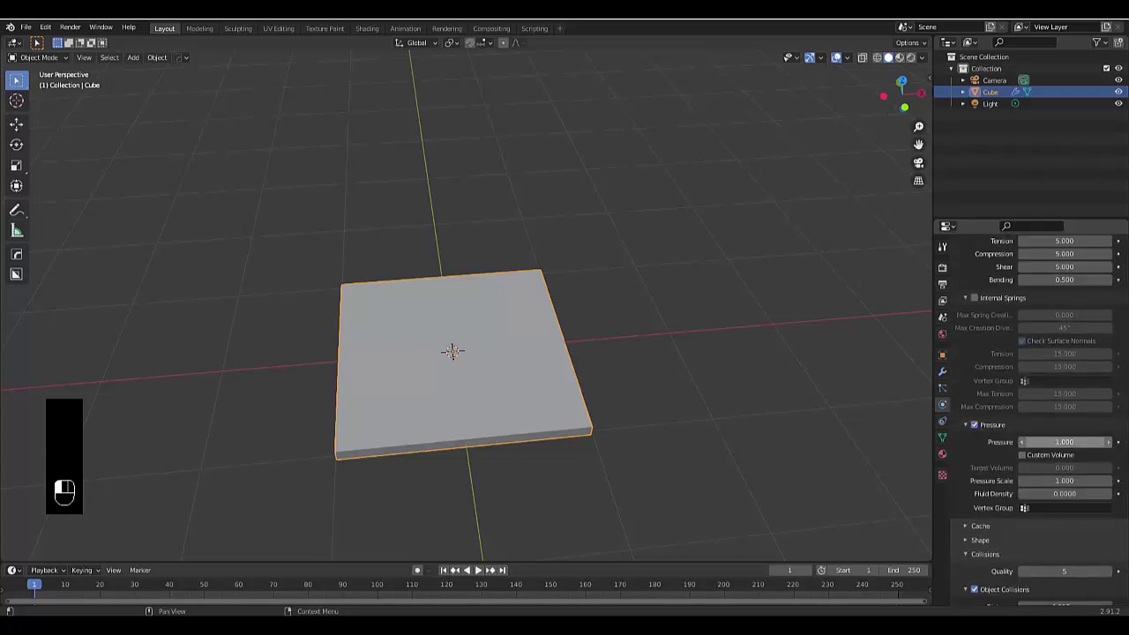
# Play the cloth simulation, shade the cloth smooth, then pause
pyautogui.moveTo(603, 437); pyautogui.dragTo(473, 473, button='middle')
pyautogui.press('space')
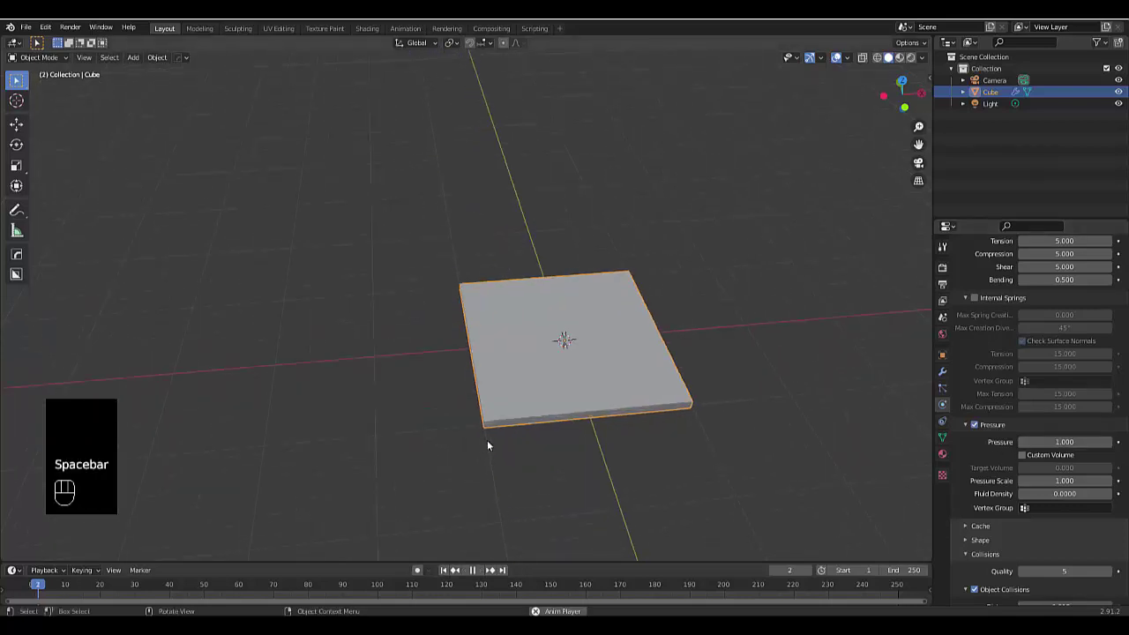
pyautogui.rightClick(519, 375)
pyautogui.click(520, 375)
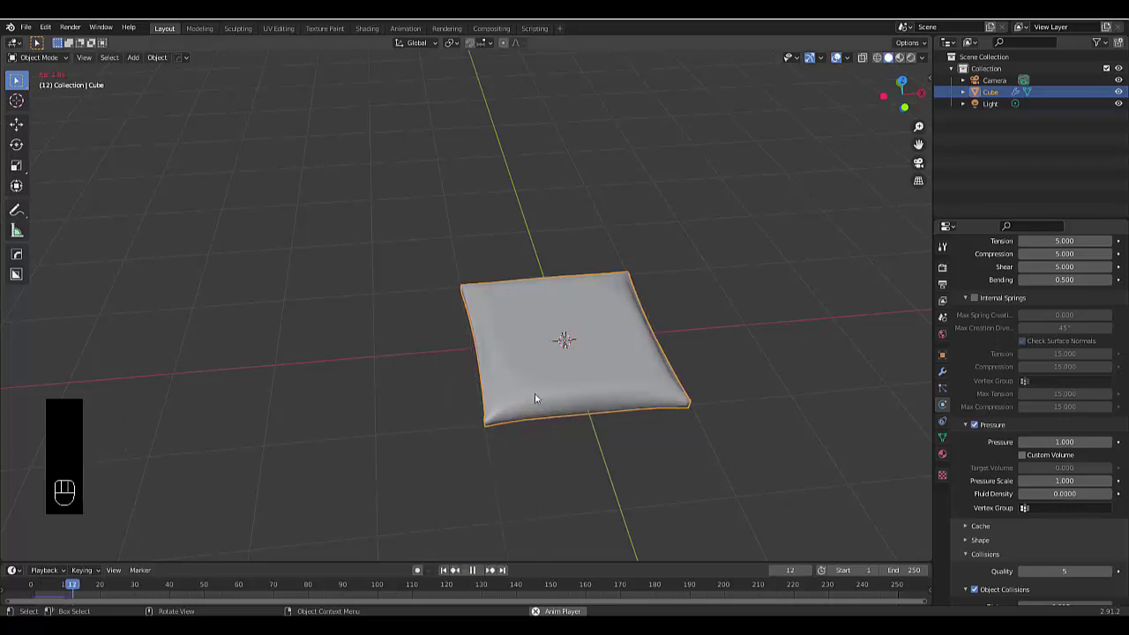
pyautogui.scroll(2, 535, 397)
pyautogui.press('space')
# Resume the simulation and stop it at frame 26, inspecting the wrinkled pillow
pyautogui.moveTo(558, 456); pyautogui.dragTo(556, 423, button='middle')
pyautogui.press('space')
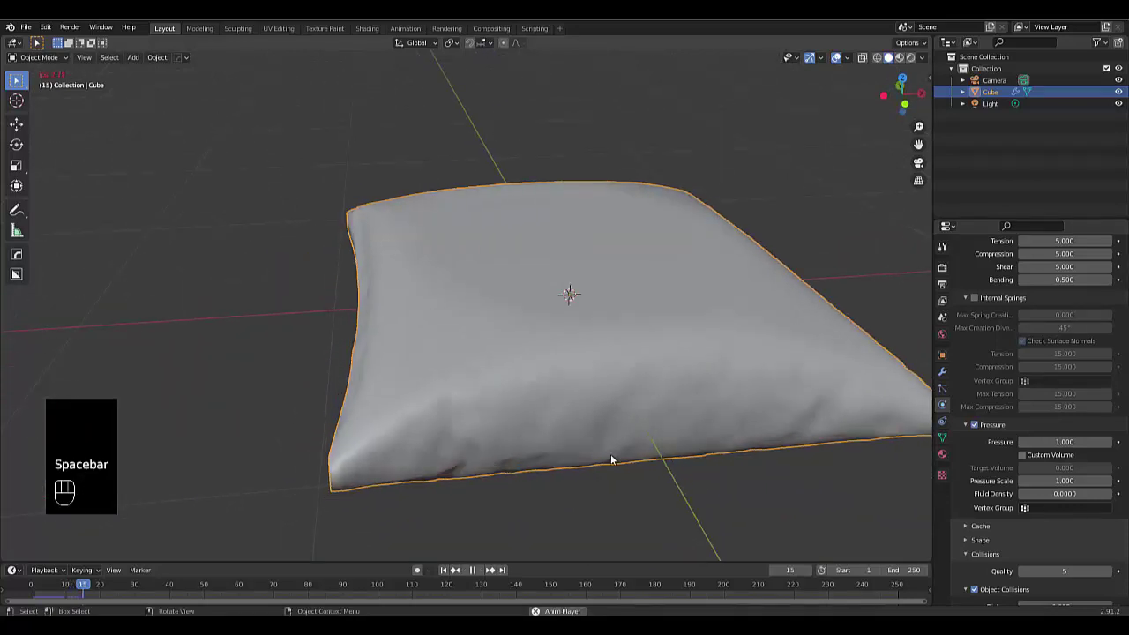
pyautogui.scroll(-2, 612, 457)
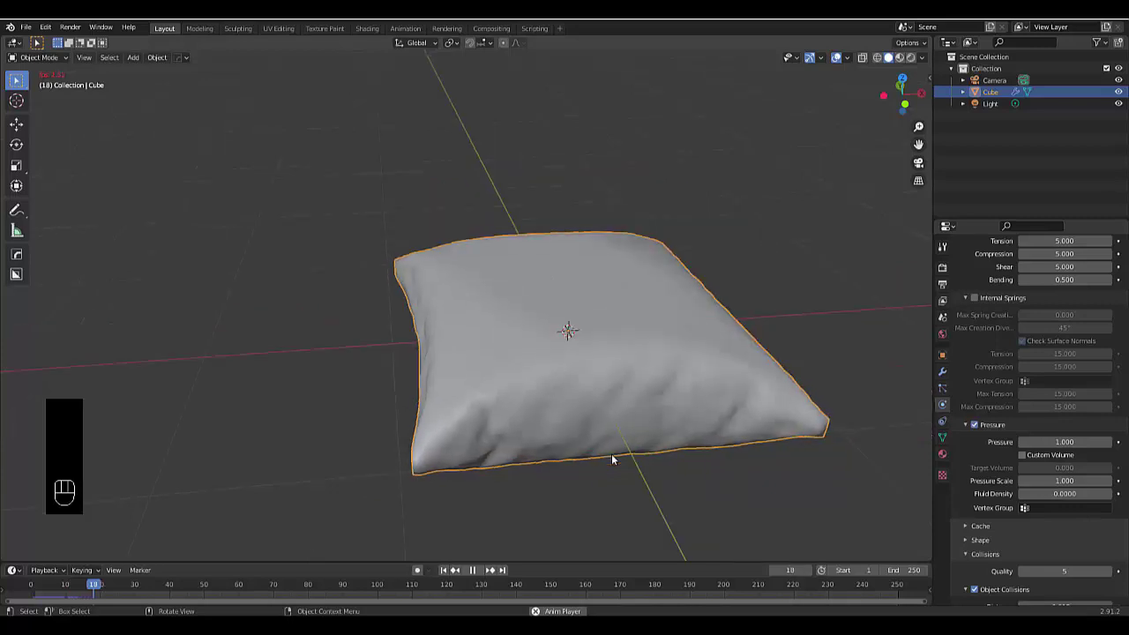
pyautogui.moveTo(638, 471)
pyautogui.mouseDown(button='middle')
pyautogui.moveTo(655, 491)
pyautogui.moveTo(644, 479)
pyautogui.mouseUp(button='middle')
pyautogui.press('space')
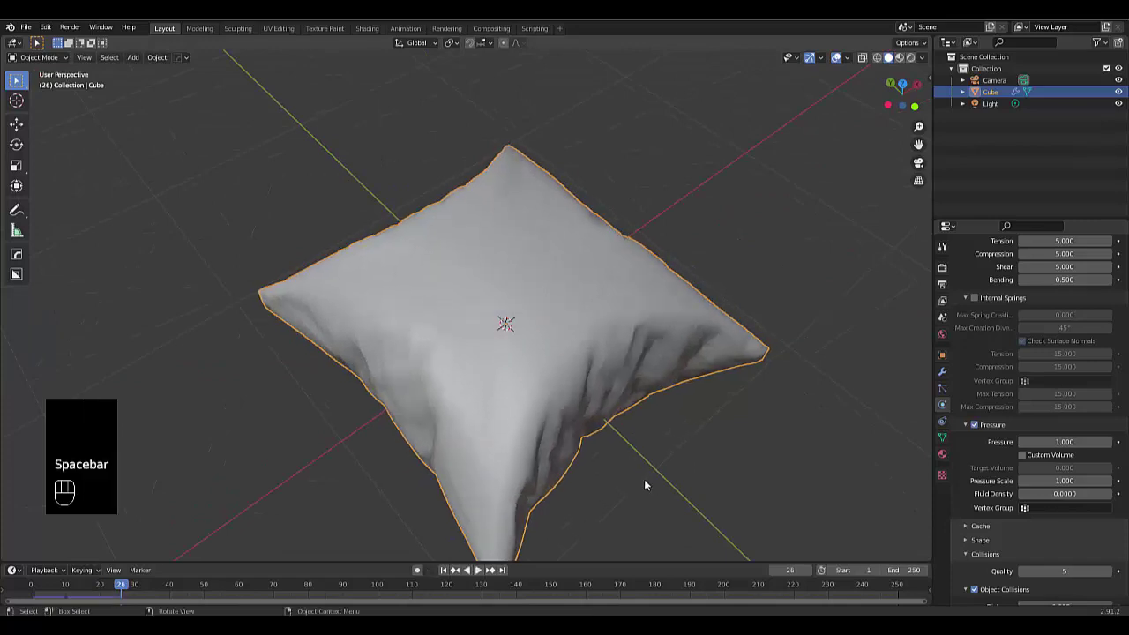
pyautogui.scroll(-3, 624, 476)
pyautogui.scroll(3, 622, 411)
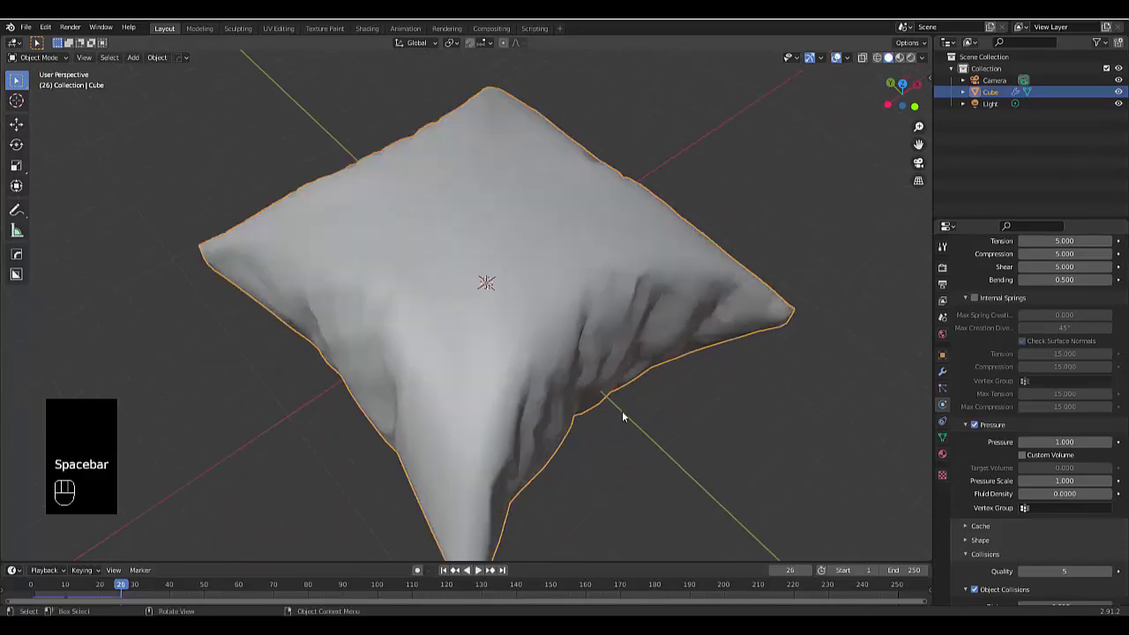
pyautogui.moveTo(622, 411); pyautogui.dragTo(547, 363, button='middle')
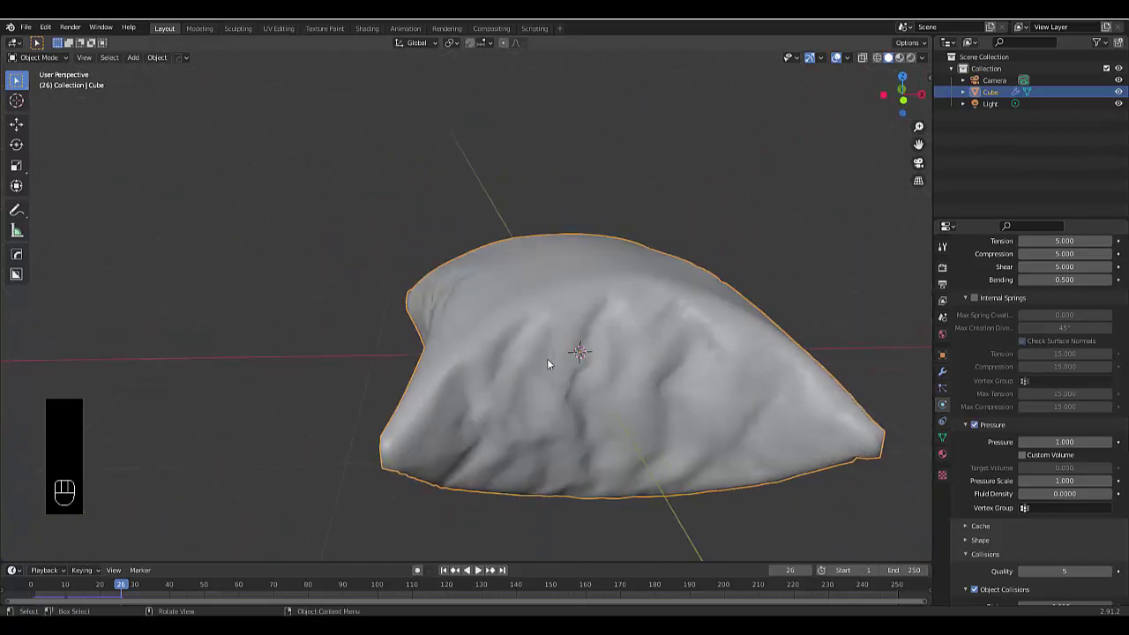
# Apply the Cloth modifier to freeze the pillow's simulated shape
pyautogui.click(942, 371)
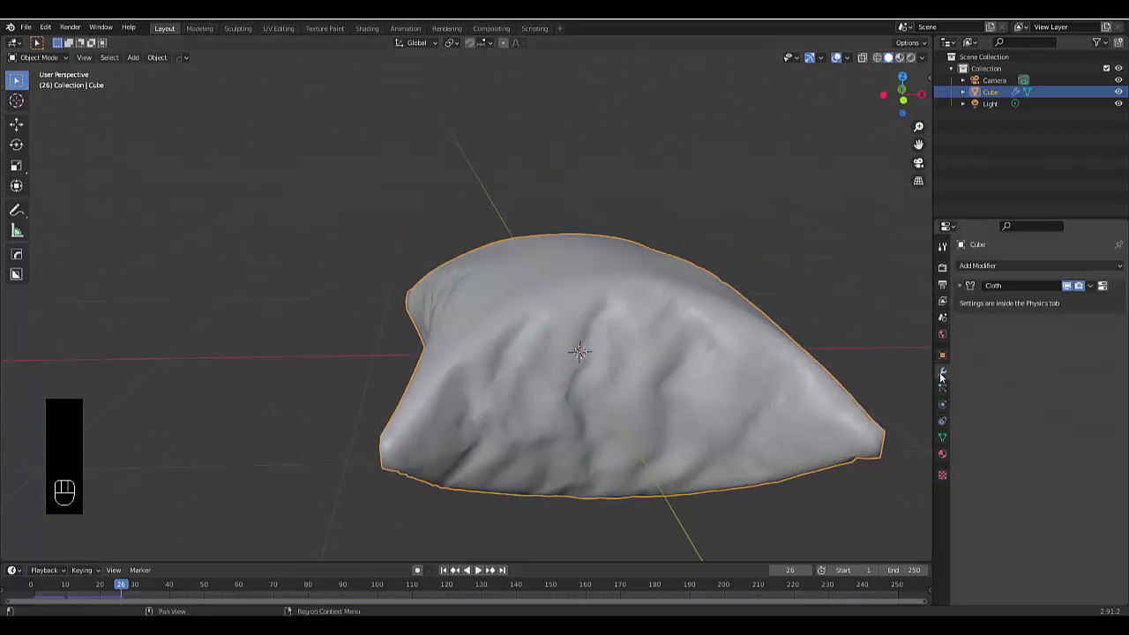
pyautogui.click(1090, 286)
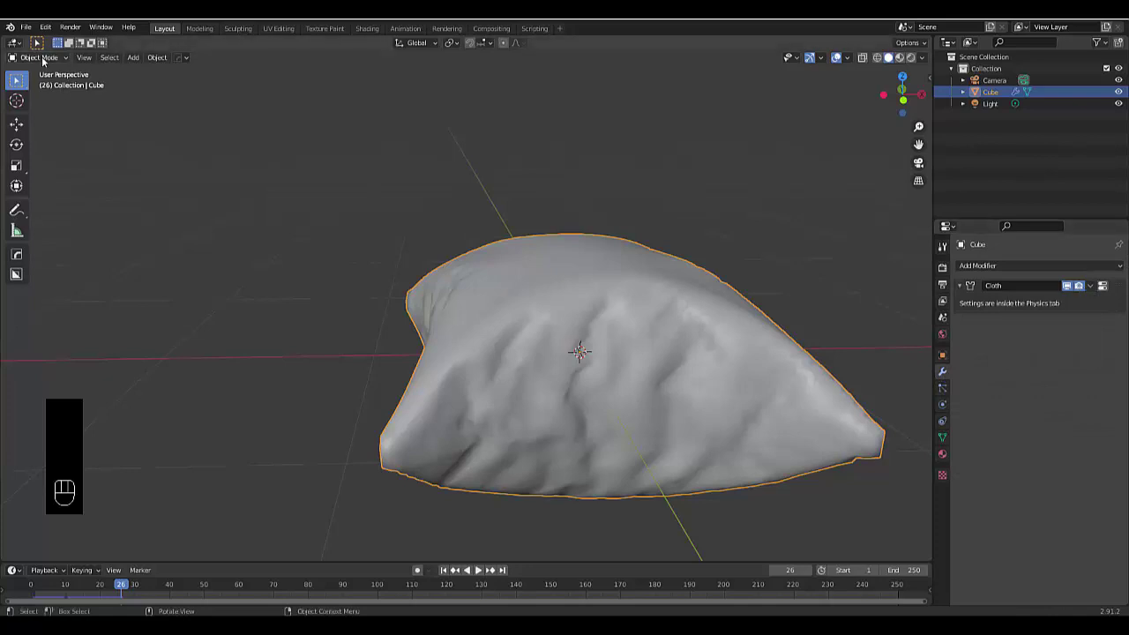
pyautogui.click(1087, 286)
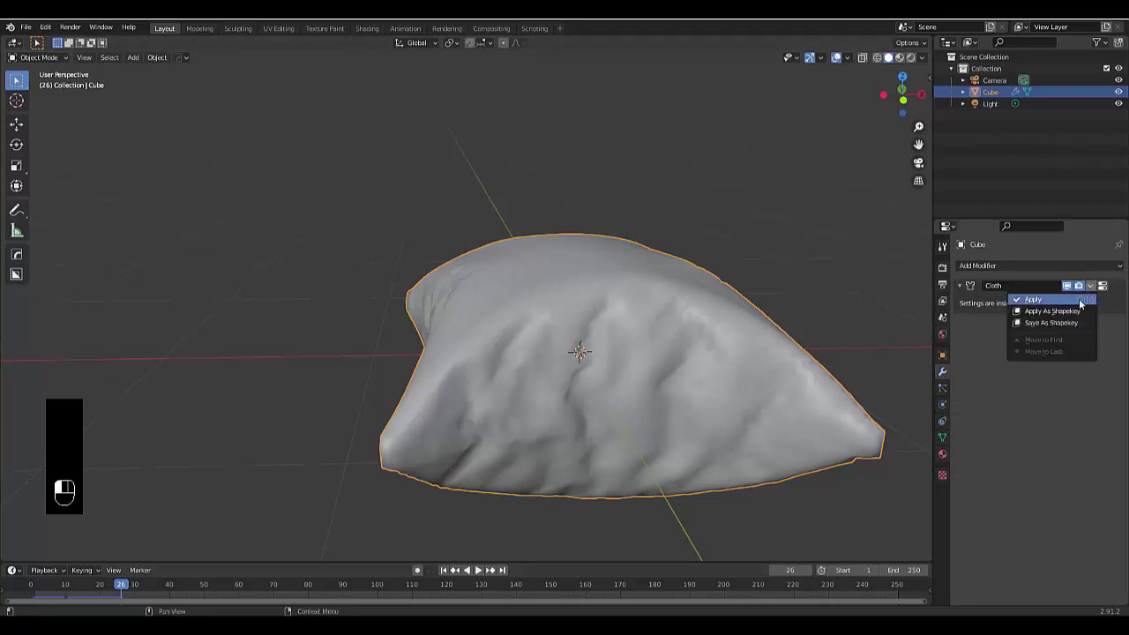
pyautogui.click(1028, 299)
pyautogui.moveTo(548, 403); pyautogui.dragTo(707, 409, button='middle')
pyautogui.click(729, 450)
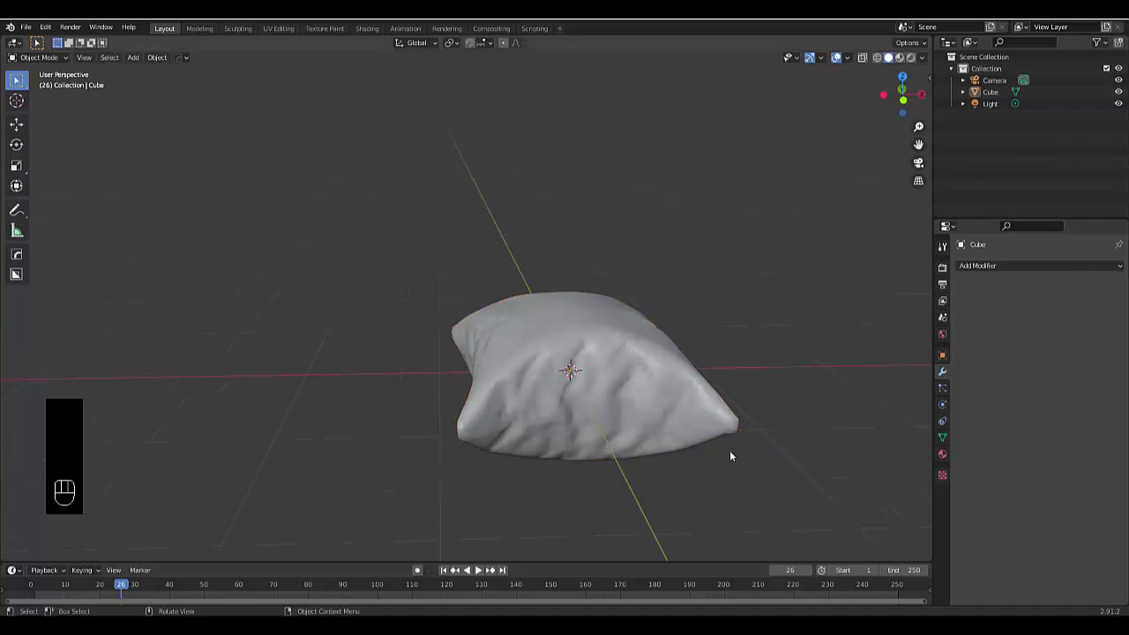
# Return to frame 1 and scale the pillow down to about 0.7 along Z in front view
pyautogui.click(445, 570)
pyautogui.moveTo(547, 538); pyautogui.dragTo(638, 444, button='middle')
pyautogui.click(570, 428)
pyautogui.press('KP_1')
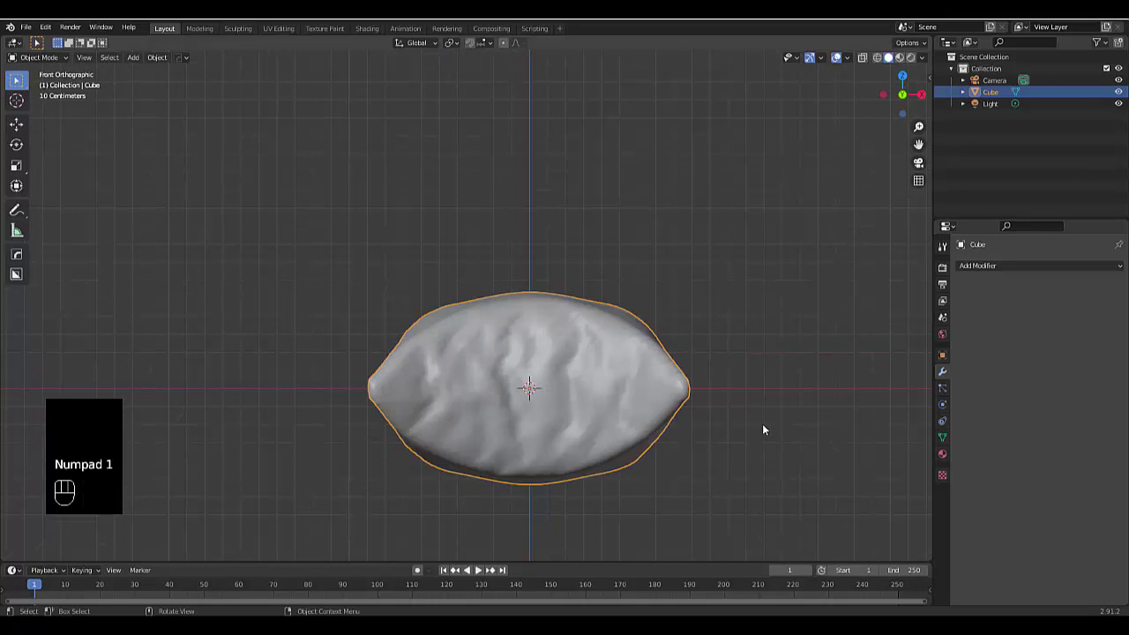
pyautogui.press('s')
pyautogui.press('z')
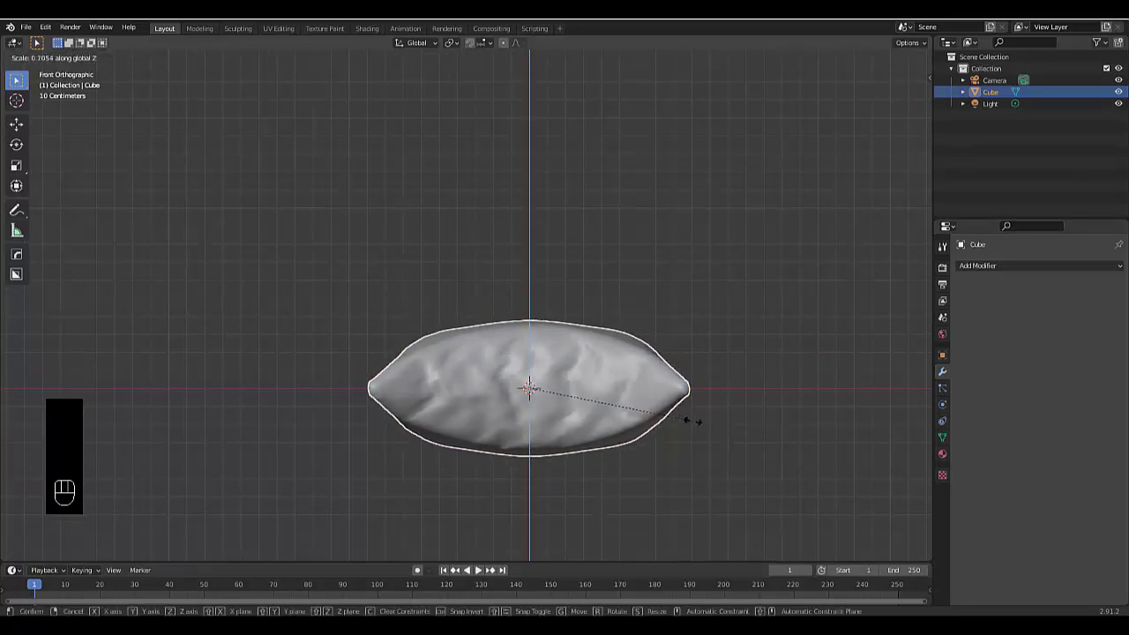
pyautogui.click(688, 415)
pyautogui.moveTo(654, 440); pyautogui.dragTo(622, 457, button='middle')
# Switch the pillow's surface shader to Glossy BSDF and preview in Rendered shading
pyautogui.click(942, 454)
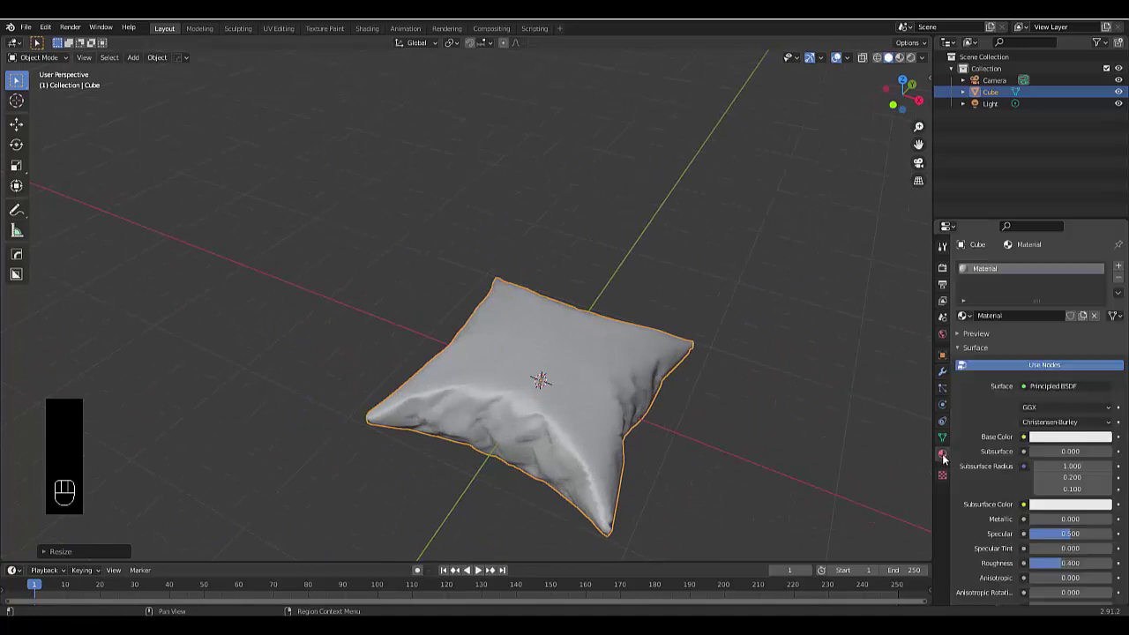
pyautogui.click(1027, 390)
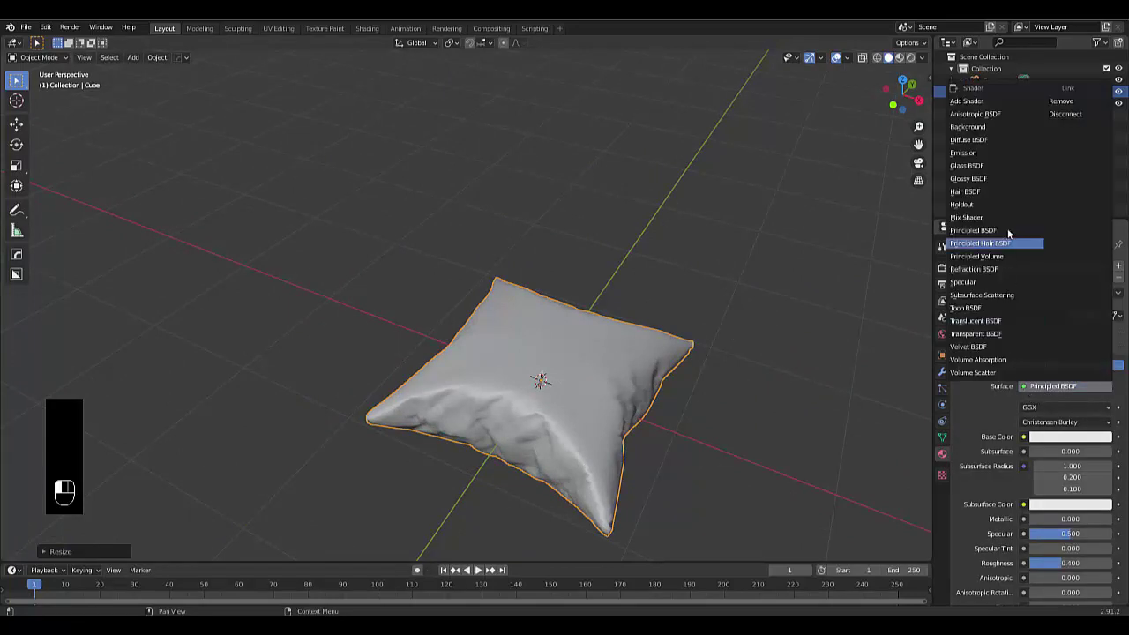
pyautogui.click(992, 178)
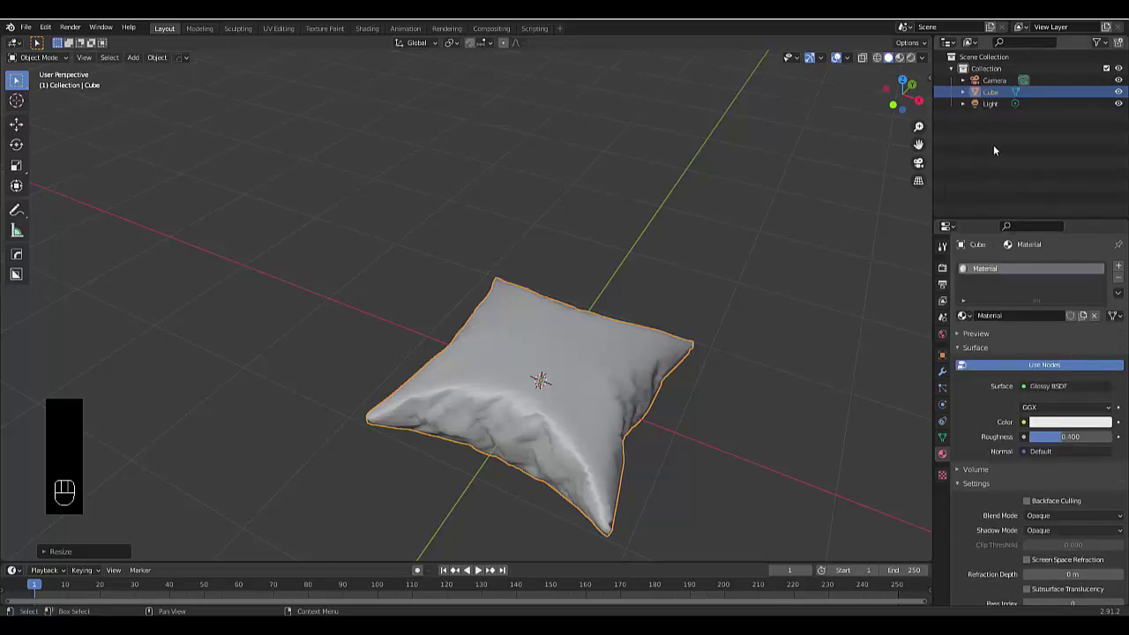
pyautogui.click(911, 59)
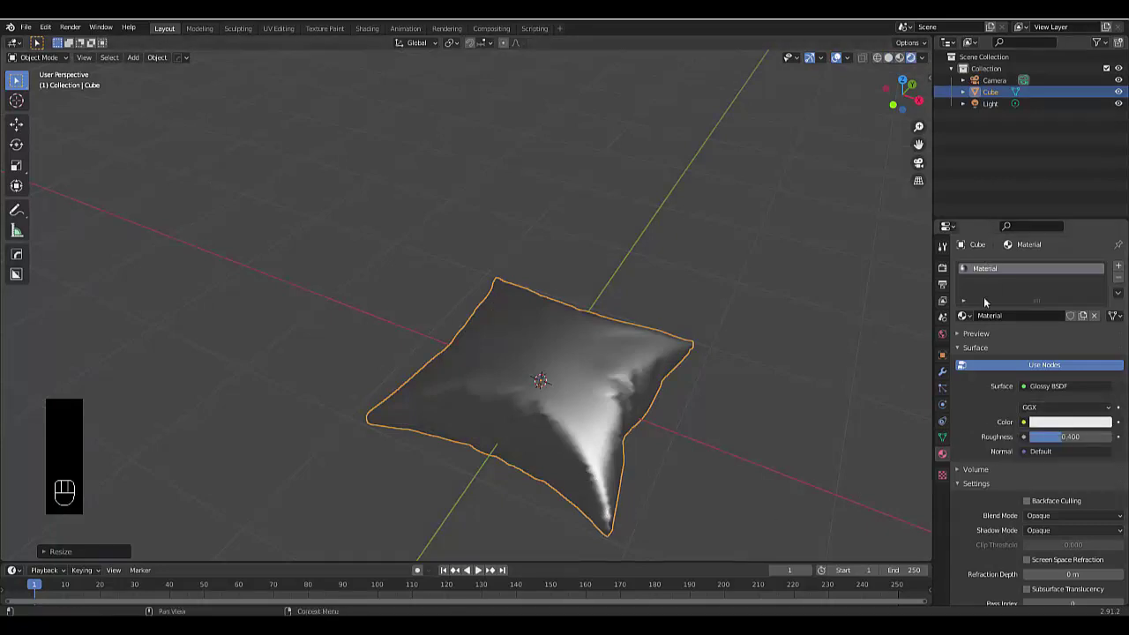
# Raise the World background colour's Value from 0.25 to 1.0 for pure white
pyautogui.click(942, 333)
pyautogui.click(1056, 341)
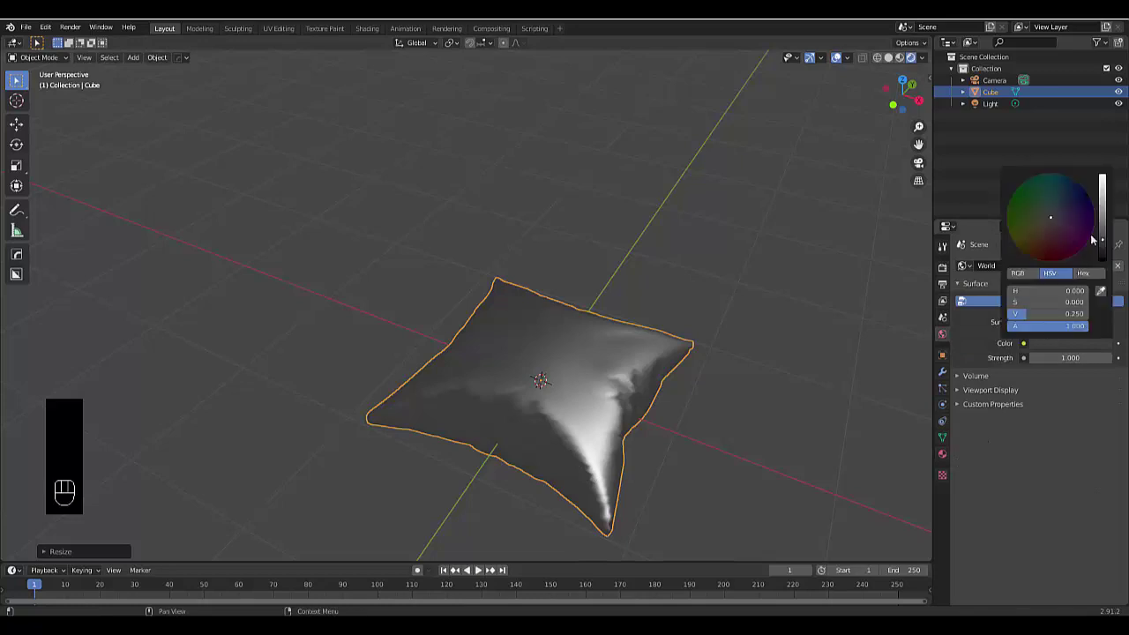
pyautogui.keyDown('ctrl'); pyautogui.scroll(15, 1089, 234); pyautogui.keyUp('ctrl')
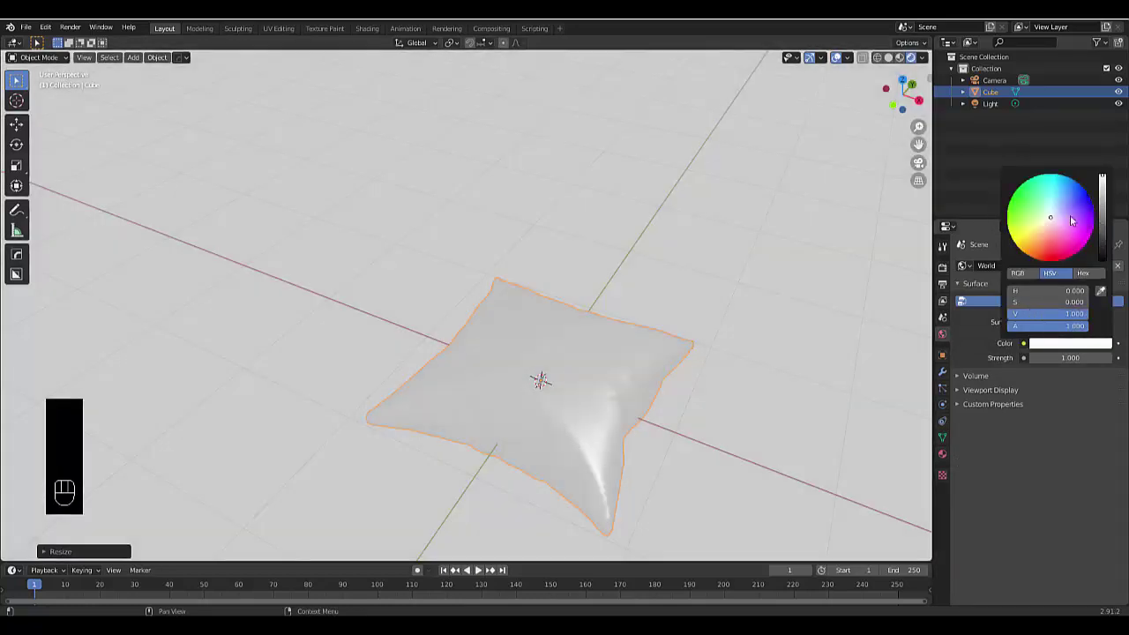
# Change the scene Light to a Sun lamp with strength 10
pyautogui.click(990, 104)
pyautogui.click(942, 403)
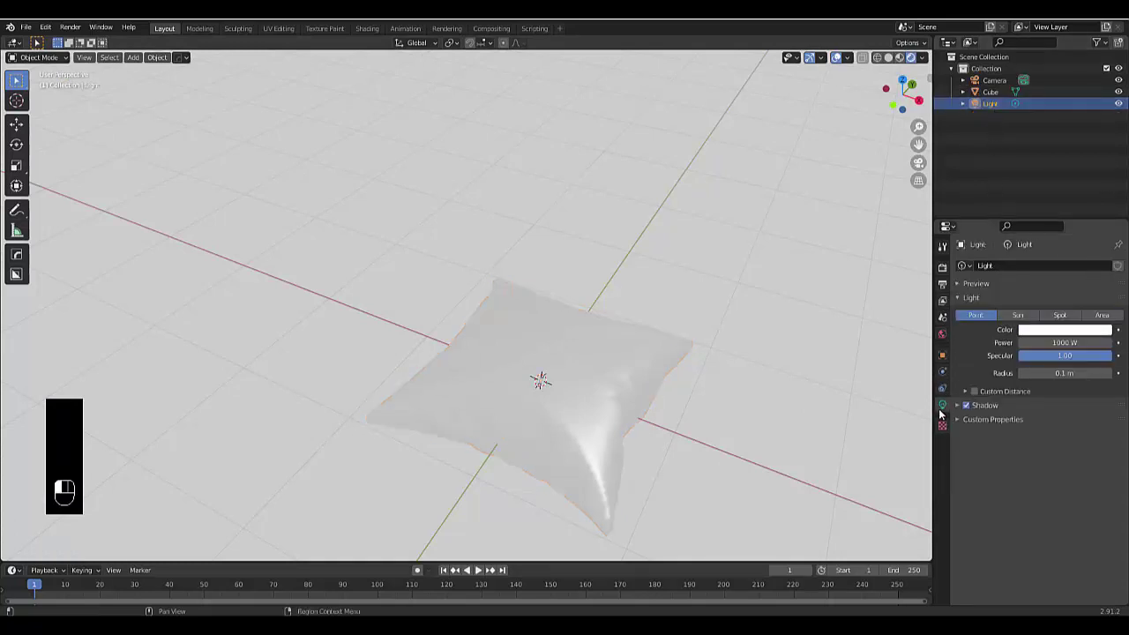
pyautogui.click(1018, 315)
pyautogui.click(1050, 343)
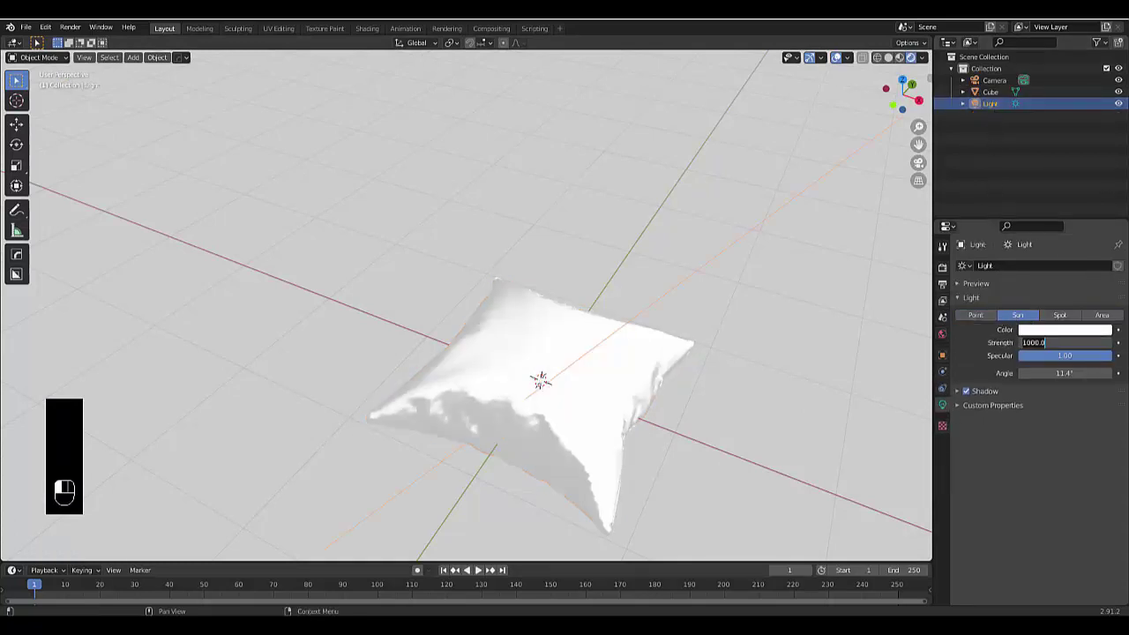
pyautogui.write('10')
pyautogui.press('Return')
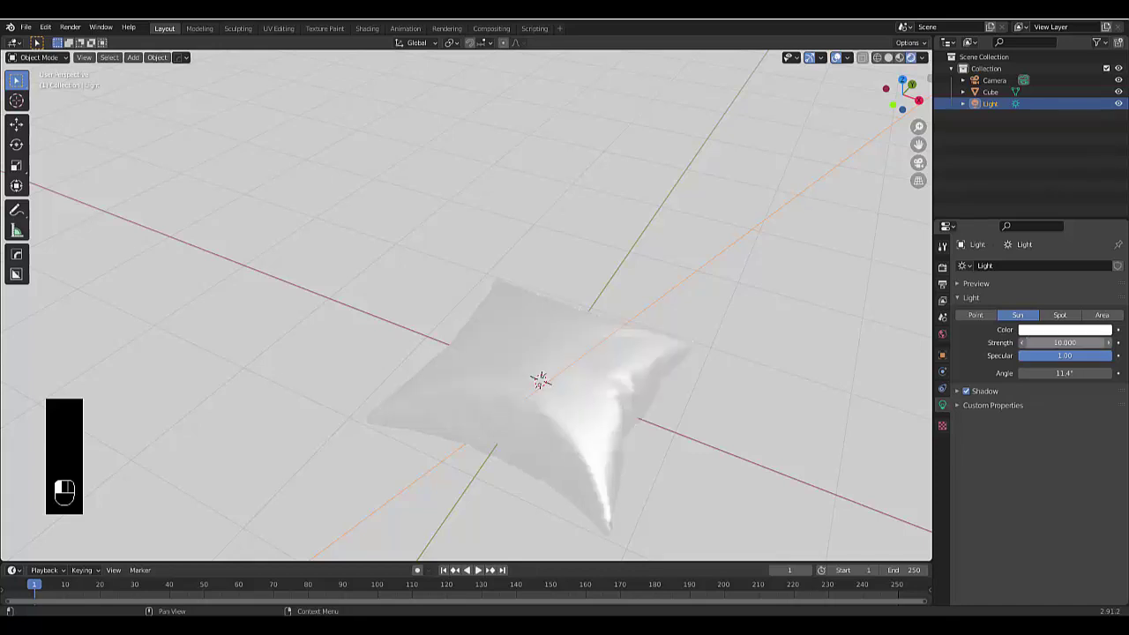
# Tint the sunlight a pale yellow
pyautogui.click(1060, 330)
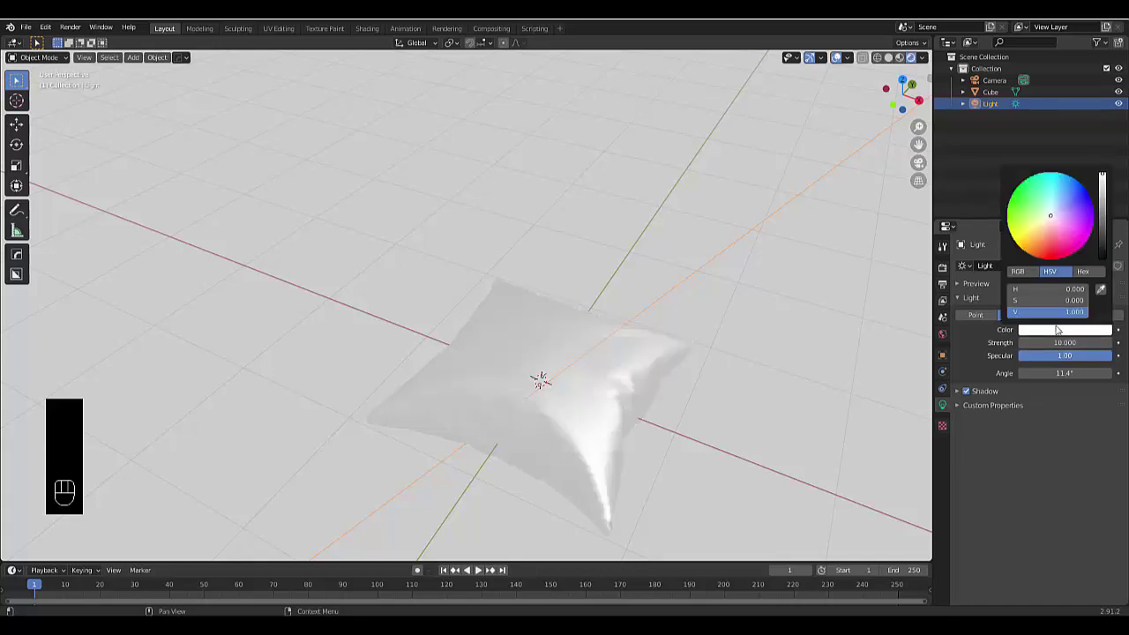
pyautogui.click(1042, 223)
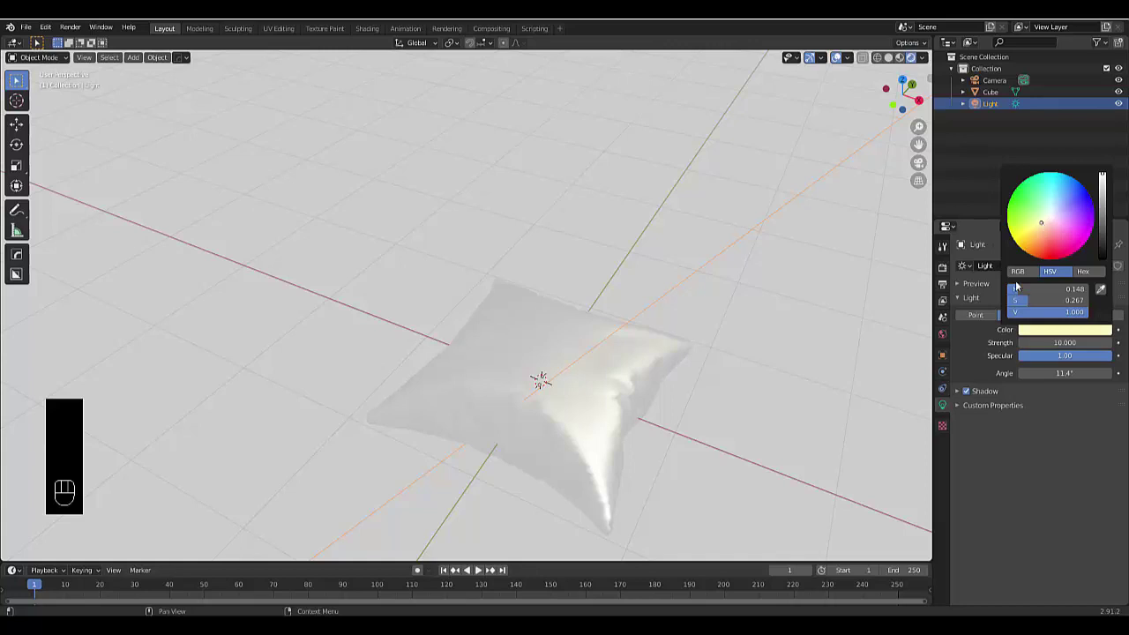
pyautogui.scroll(-7, 637, 492)
pyautogui.scroll(5, 636, 474)
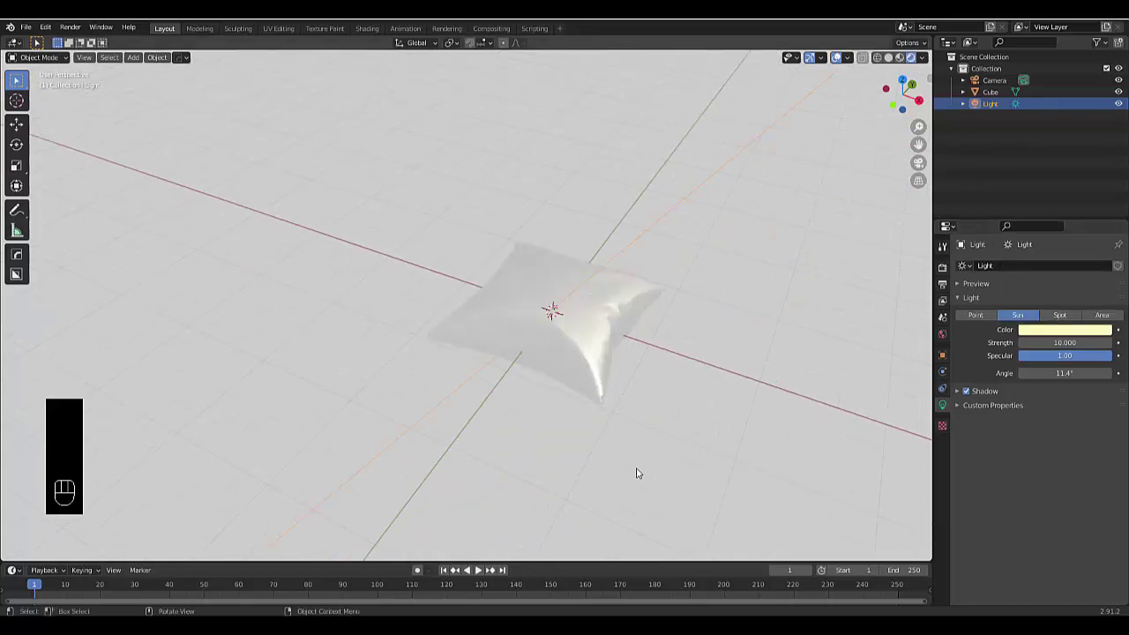
# Add a plane and enlarge it to about 2.21 scale, checking it through the camera
pyautogui.hotkey('shift', 'a')
pyautogui.moveTo(650, 377)
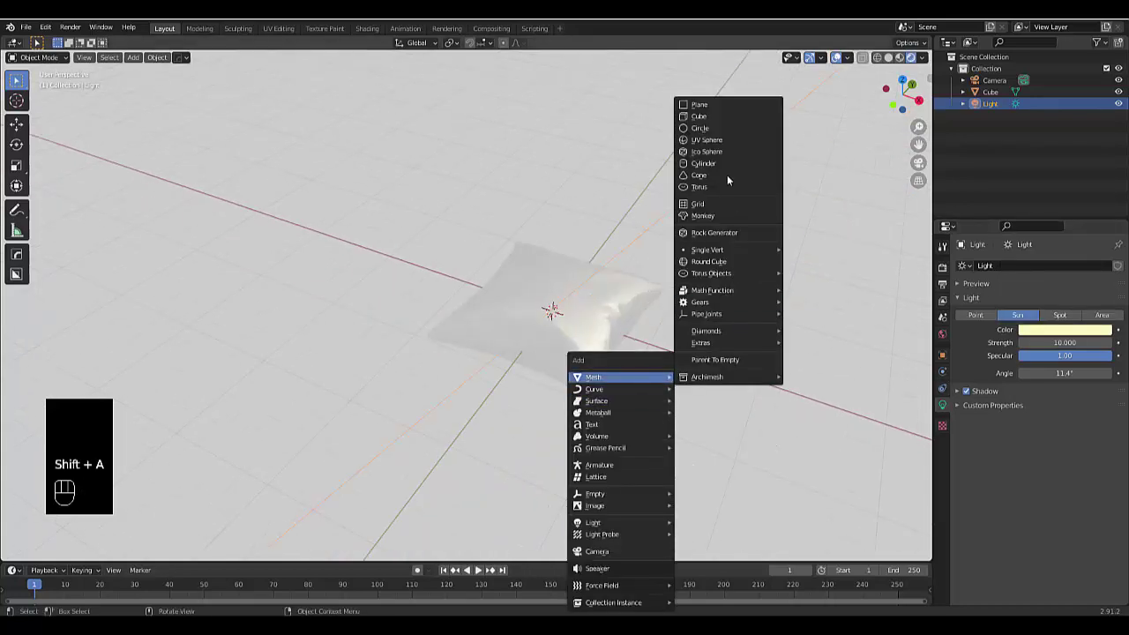
pyautogui.click(721, 107)
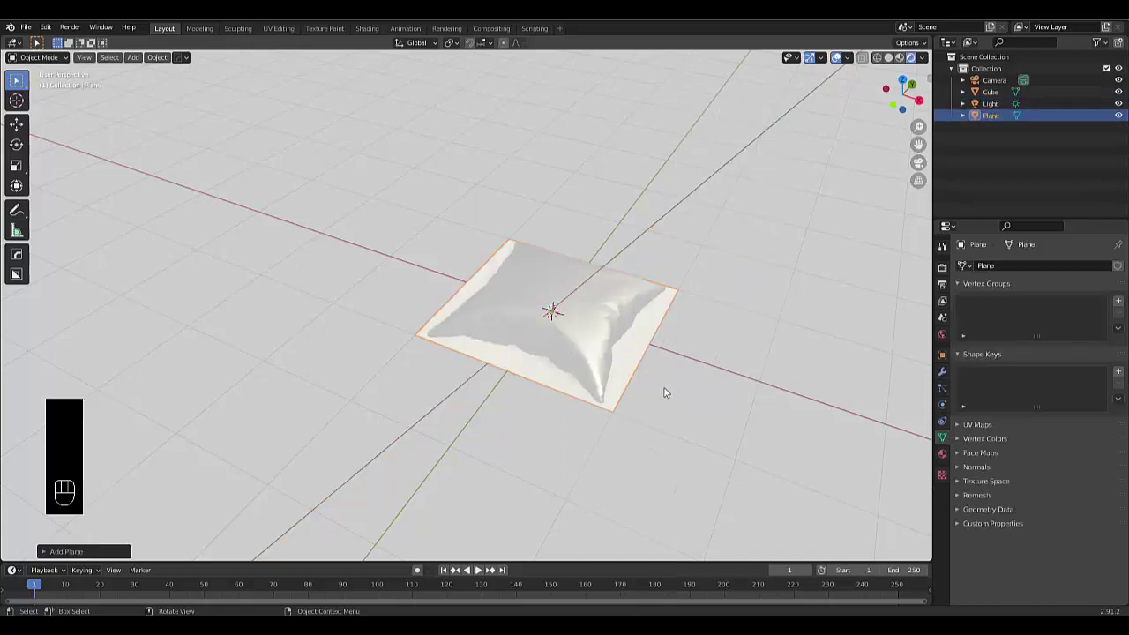
pyautogui.press('s')
pyautogui.click(758, 100)
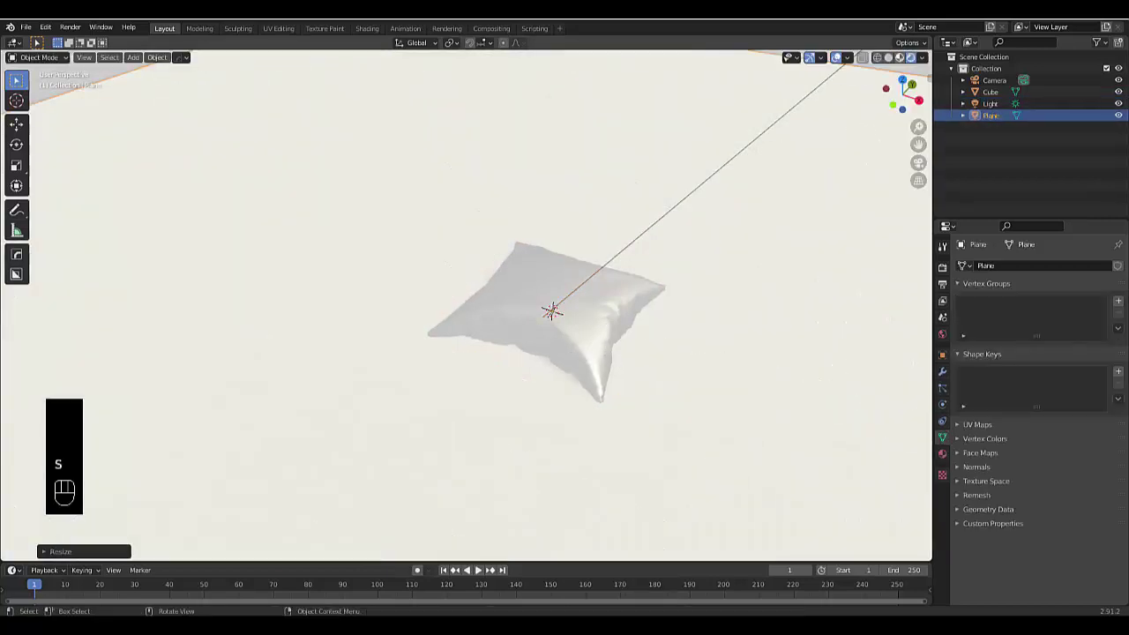
pyautogui.click(918, 163)
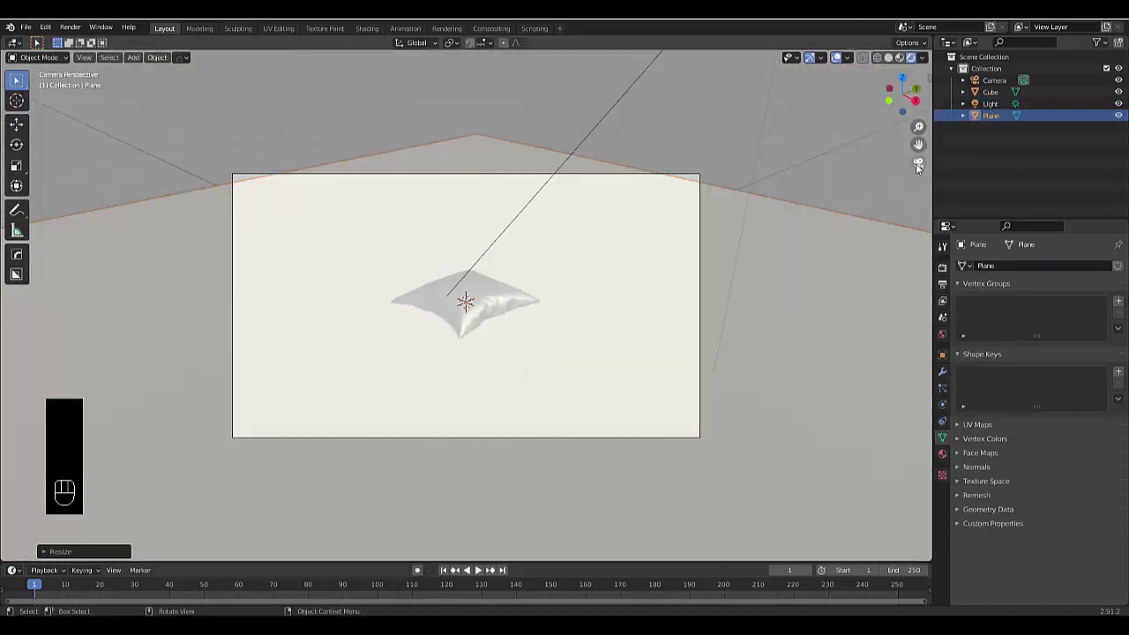
pyautogui.press('s')
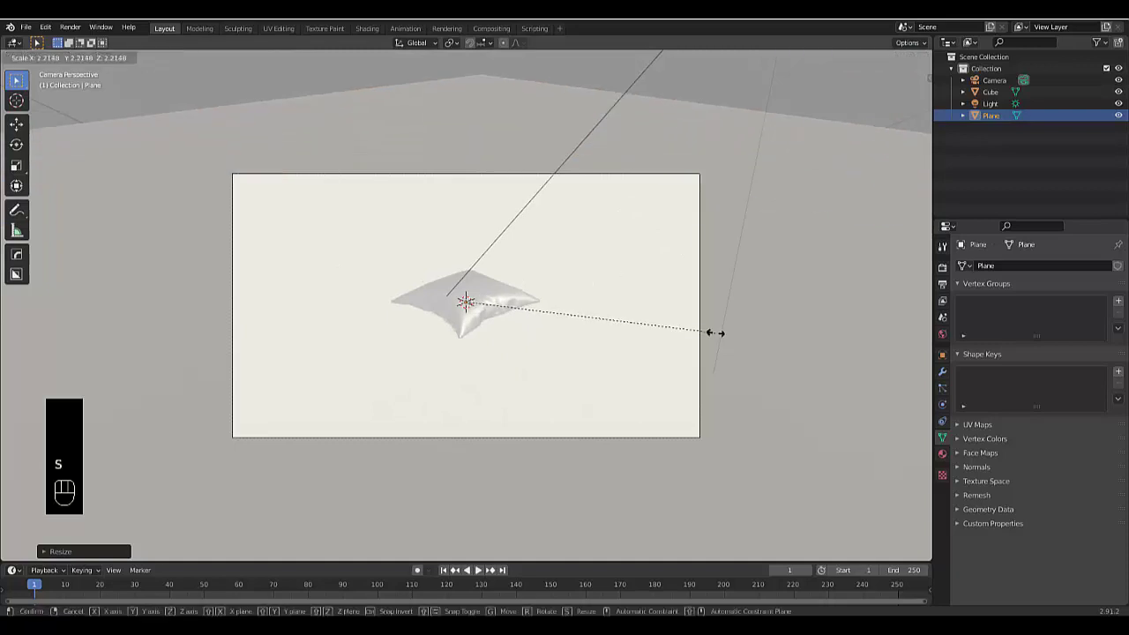
pyautogui.click(658, 333)
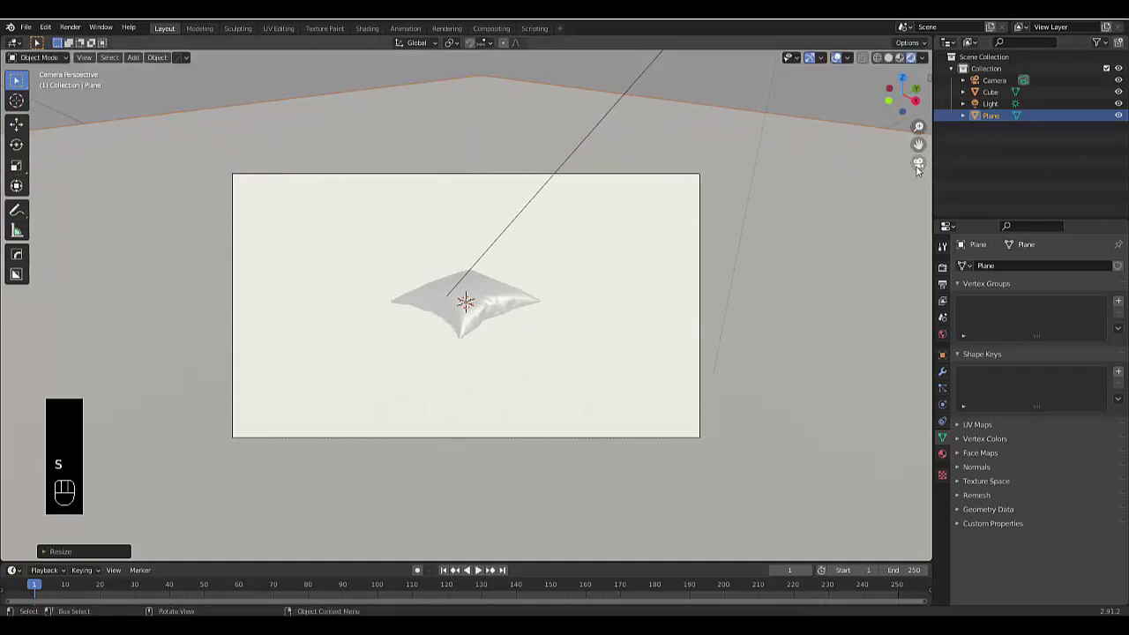
# In front orthographic view, move the plane down along Z beneath the pillow
pyautogui.moveTo(917, 175); pyautogui.dragTo(610, 348, button='middle')
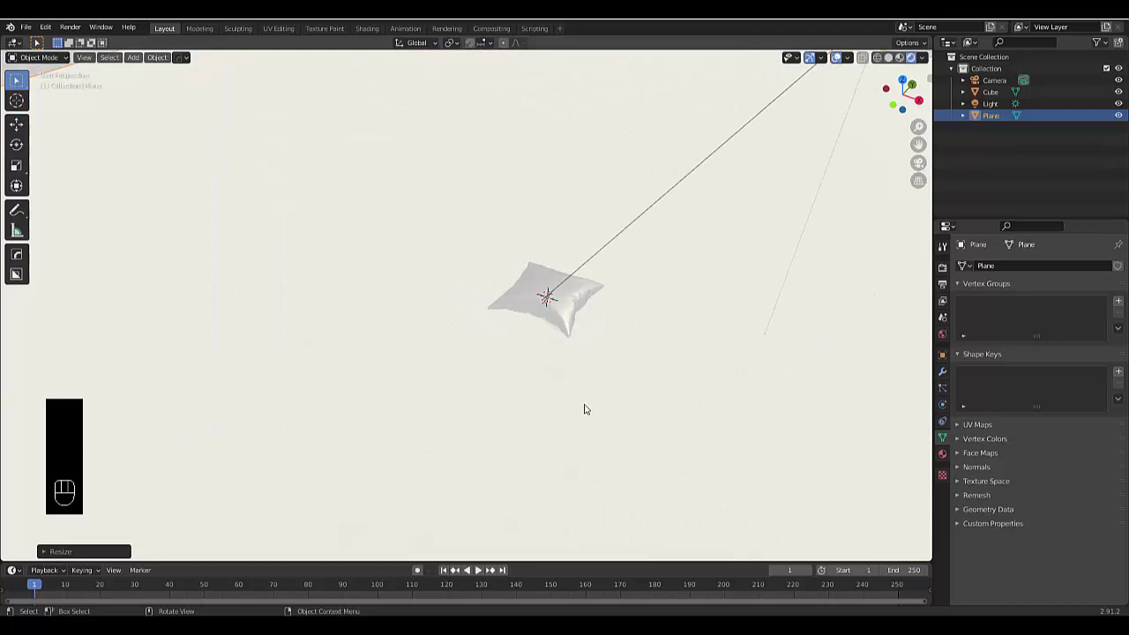
pyautogui.press('KP_1')
pyautogui.scroll(10, 535, 321)
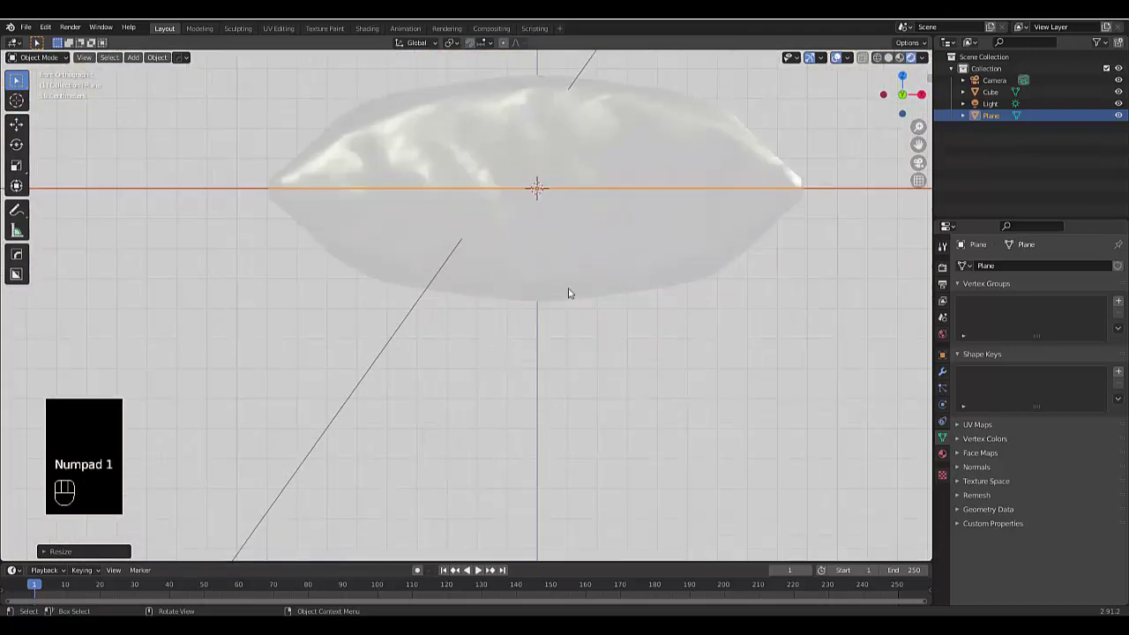
pyautogui.press('g')
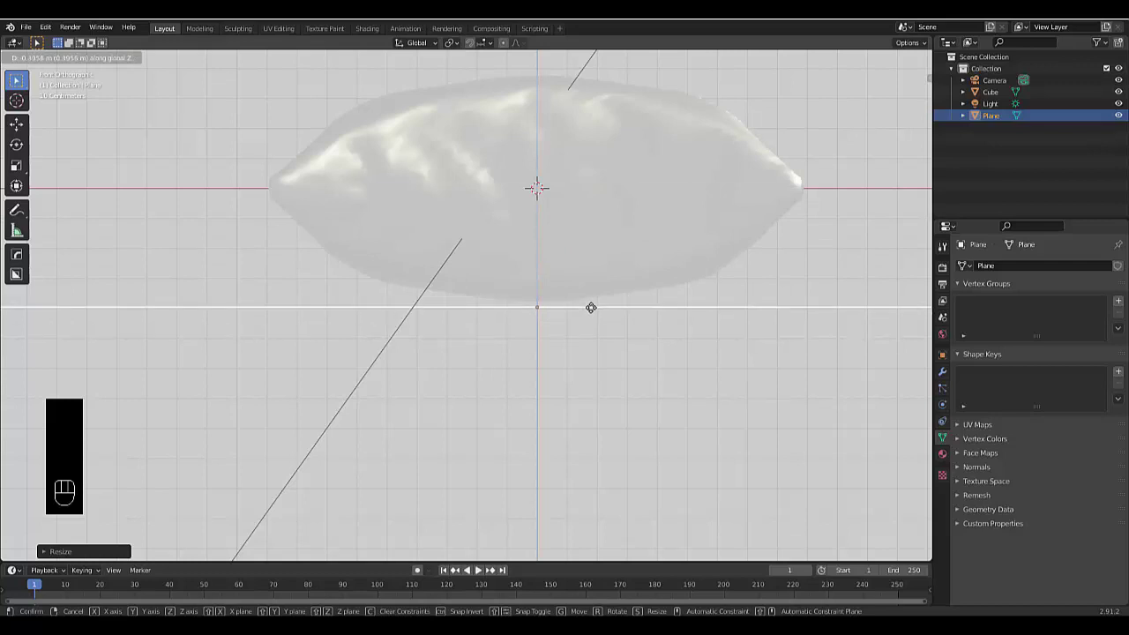
pyautogui.click(590, 312)
# Create a new material for the floor plane using a Glossy BSDF surface
pyautogui.click(942, 455)
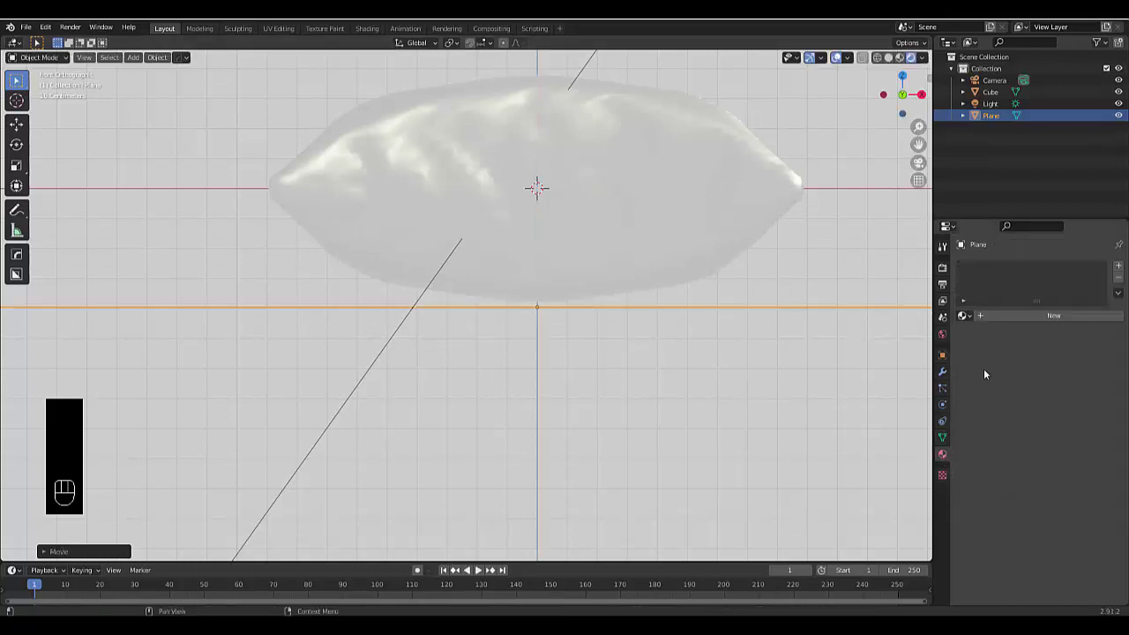
pyautogui.click(1014, 316)
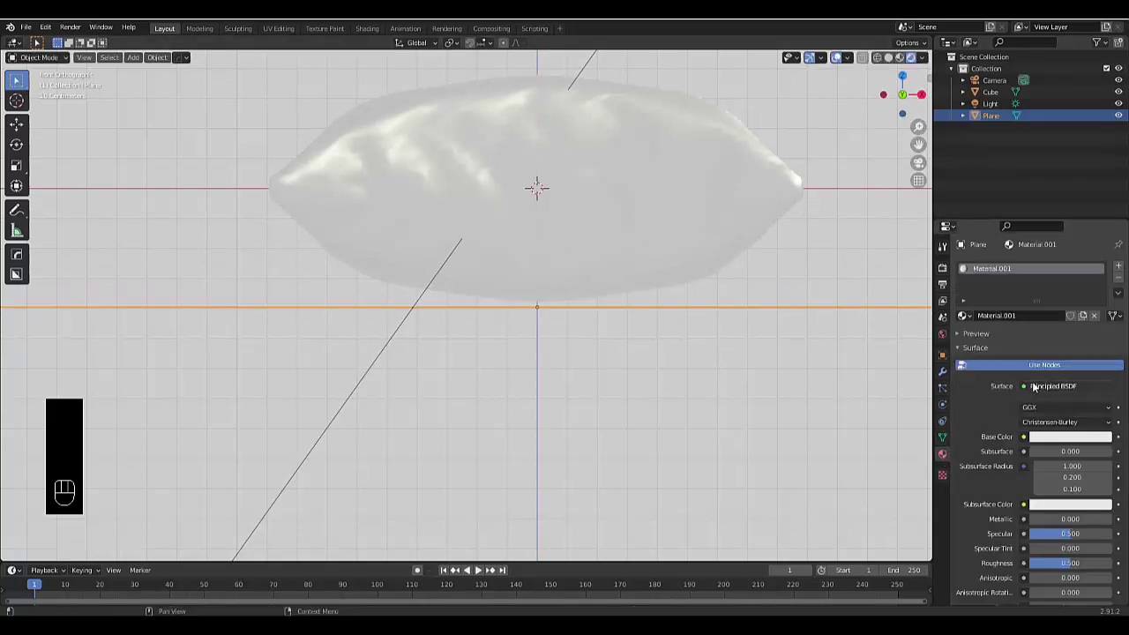
pyautogui.click(1028, 386)
pyautogui.click(975, 178)
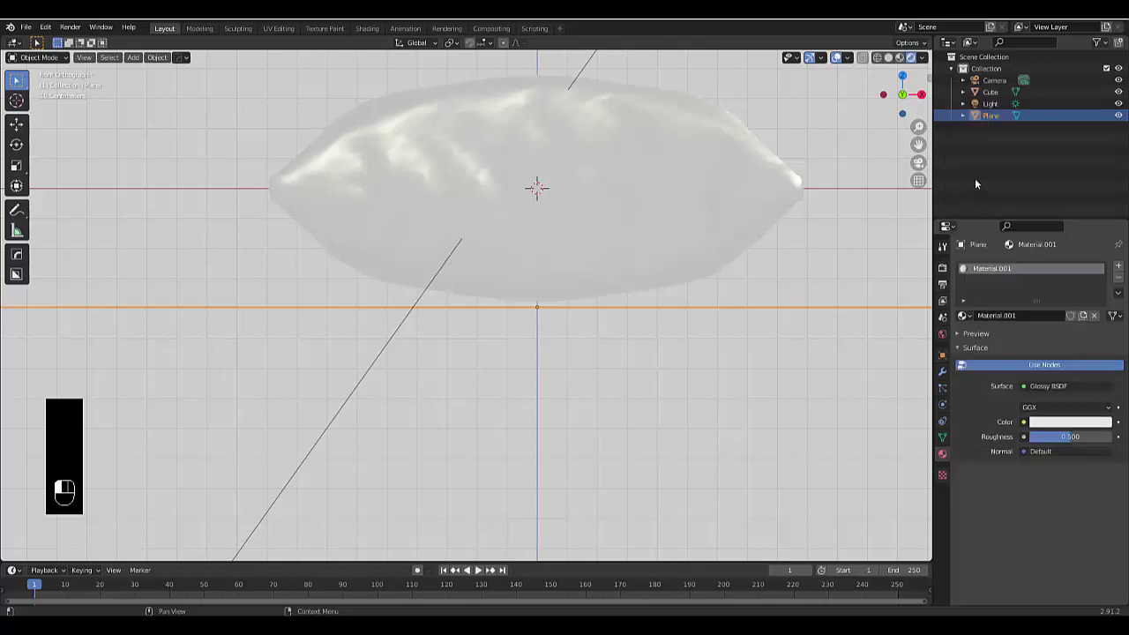
pyautogui.click(918, 165)
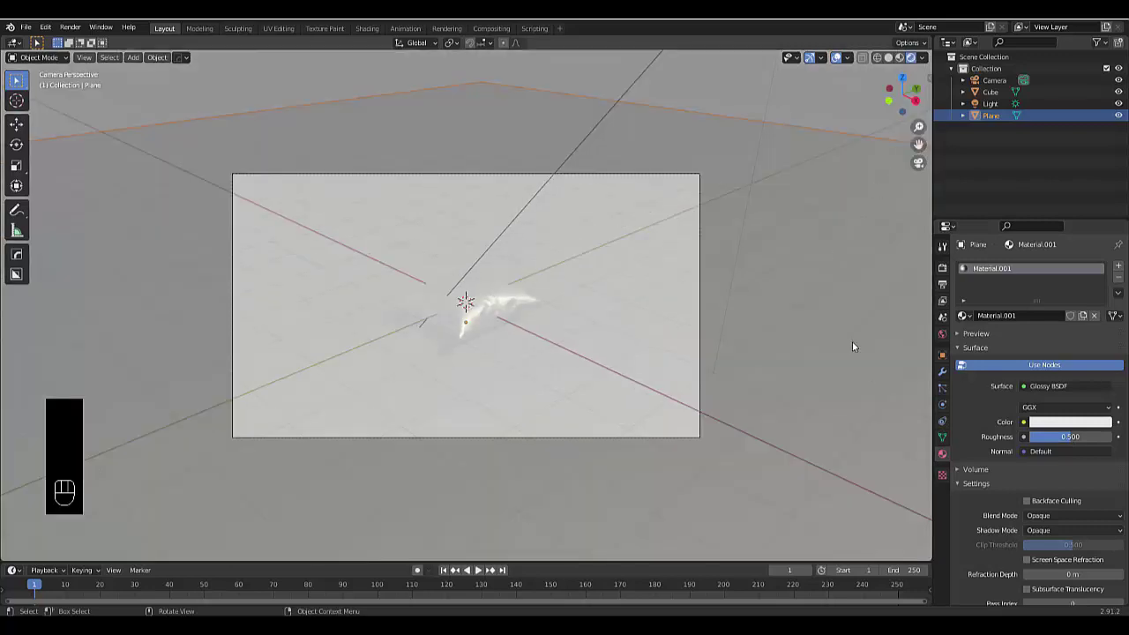
# Set the floor's Glossy roughness to 0.100 and reselect the pillow
pyautogui.click(1063, 438)
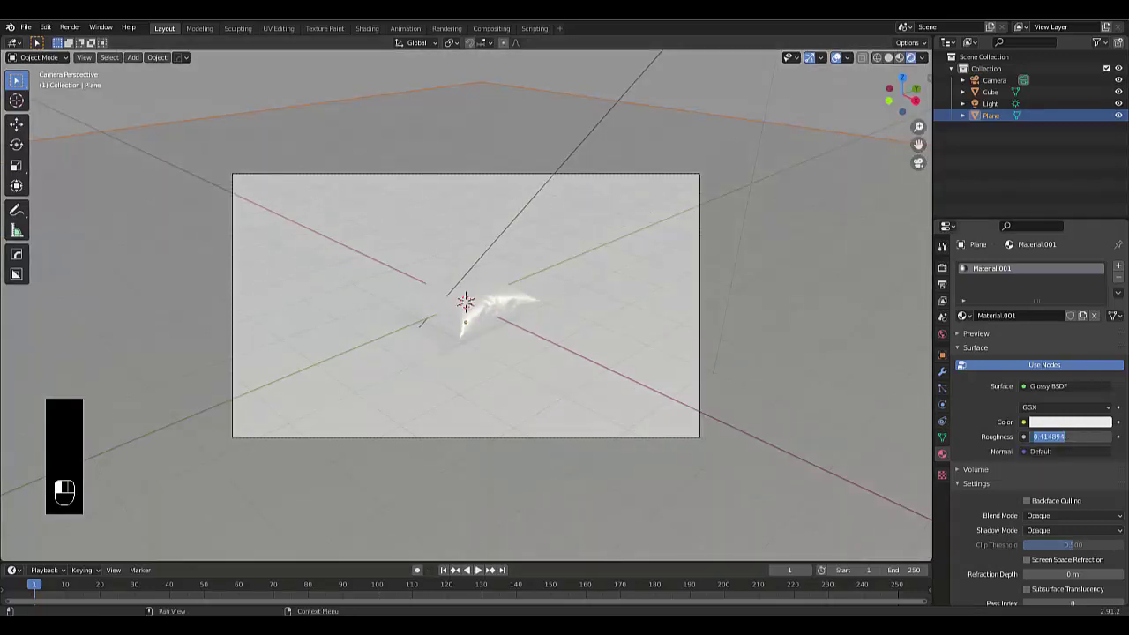
pyautogui.write('0.1')
pyautogui.press('Return')
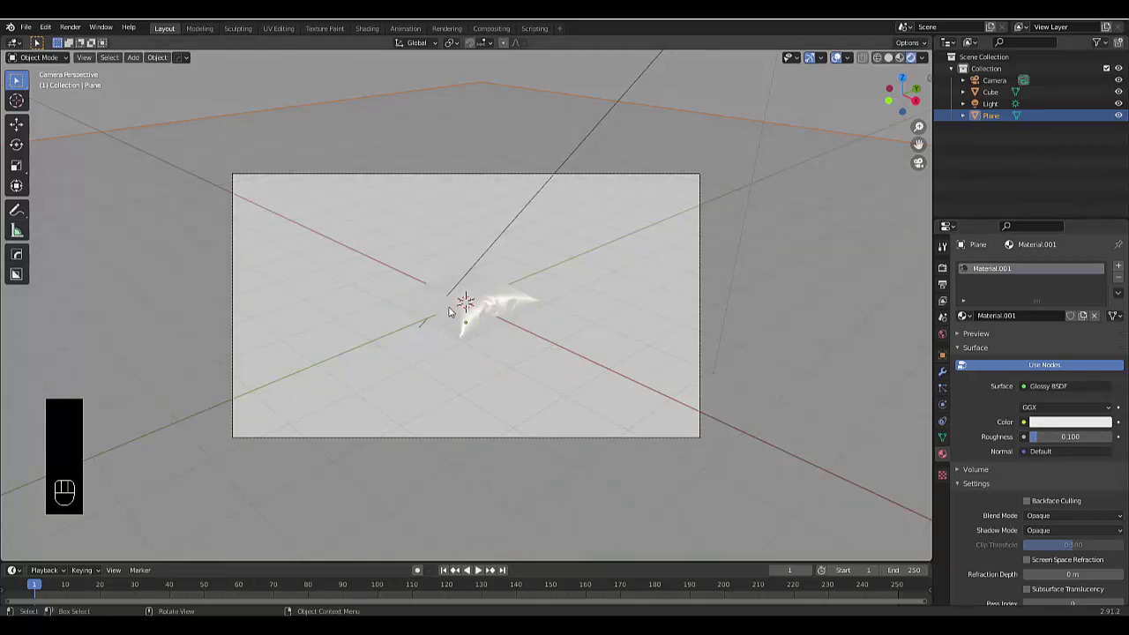
pyautogui.click(479, 344)
# Make the pillow's glossy material bright yellow and lower its roughness to about 0.357
pyautogui.click(1070, 421)
pyautogui.click(1103, 315)
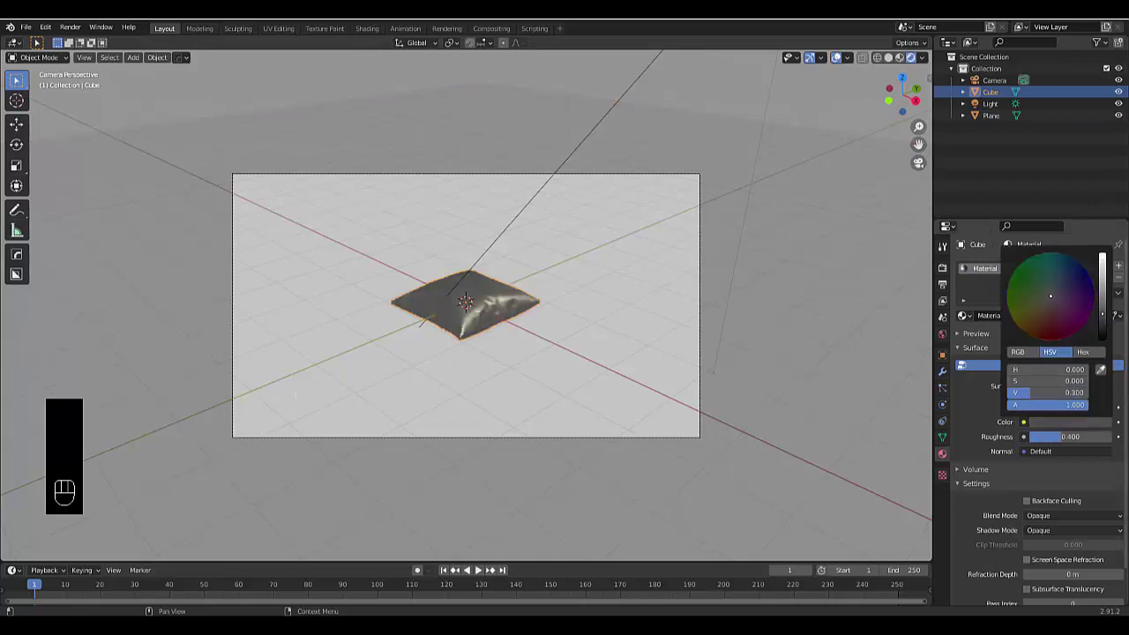
pyautogui.scroll(2, 1050, 296)
pyautogui.click(1022, 321)
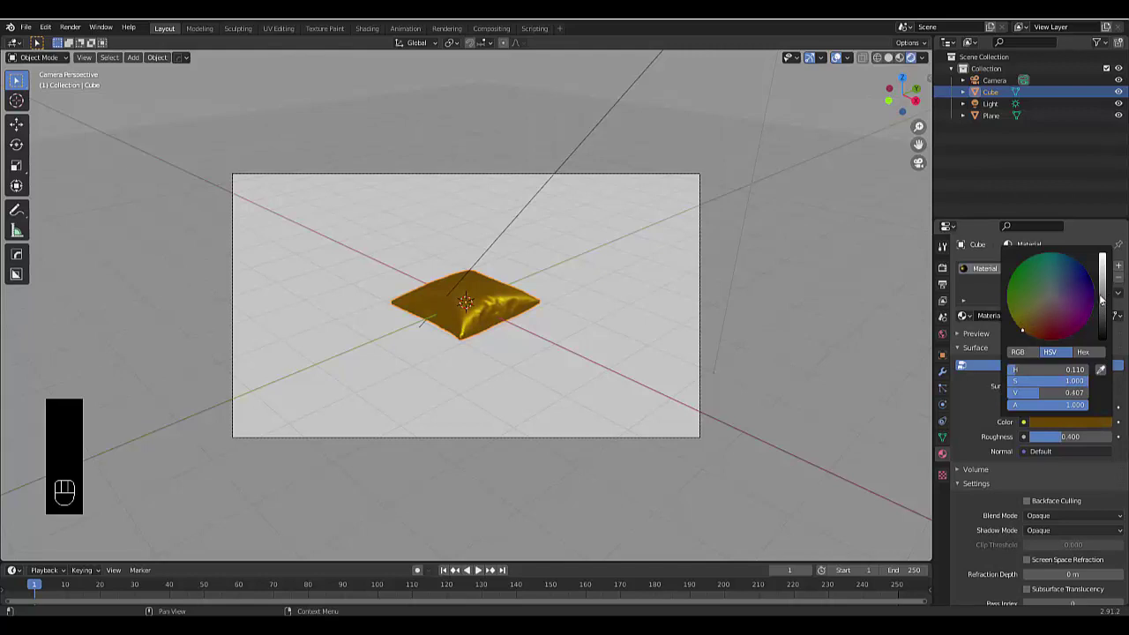
pyautogui.moveTo(1102, 301); pyautogui.dragTo(1101, 257)
pyautogui.click(1024, 328)
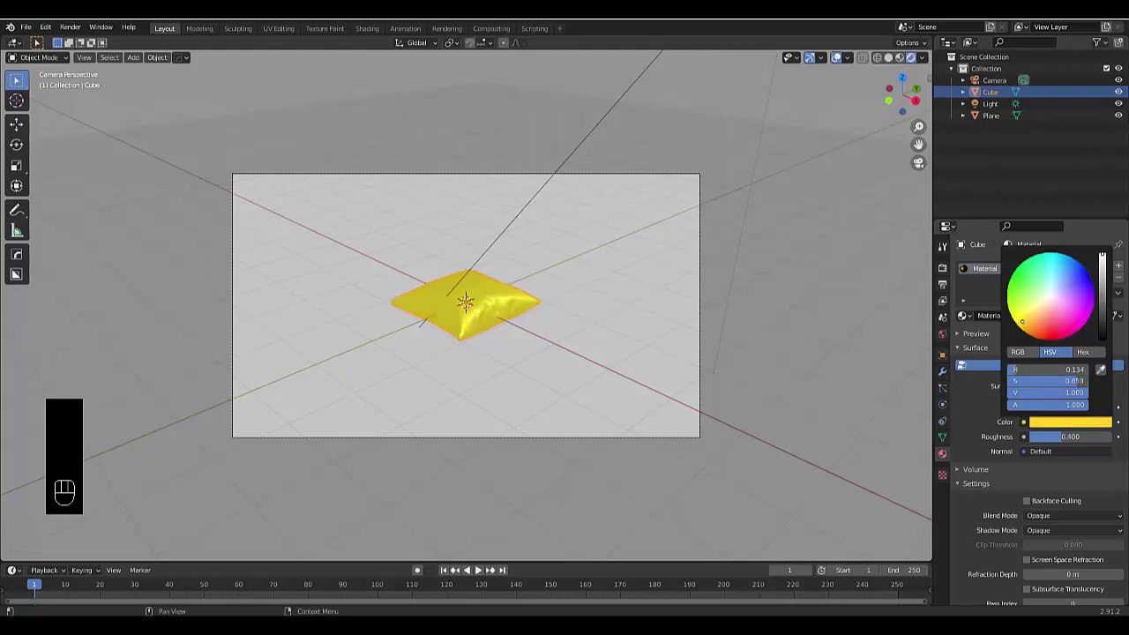
pyautogui.moveTo(1022, 322); pyautogui.dragTo(1027, 315)
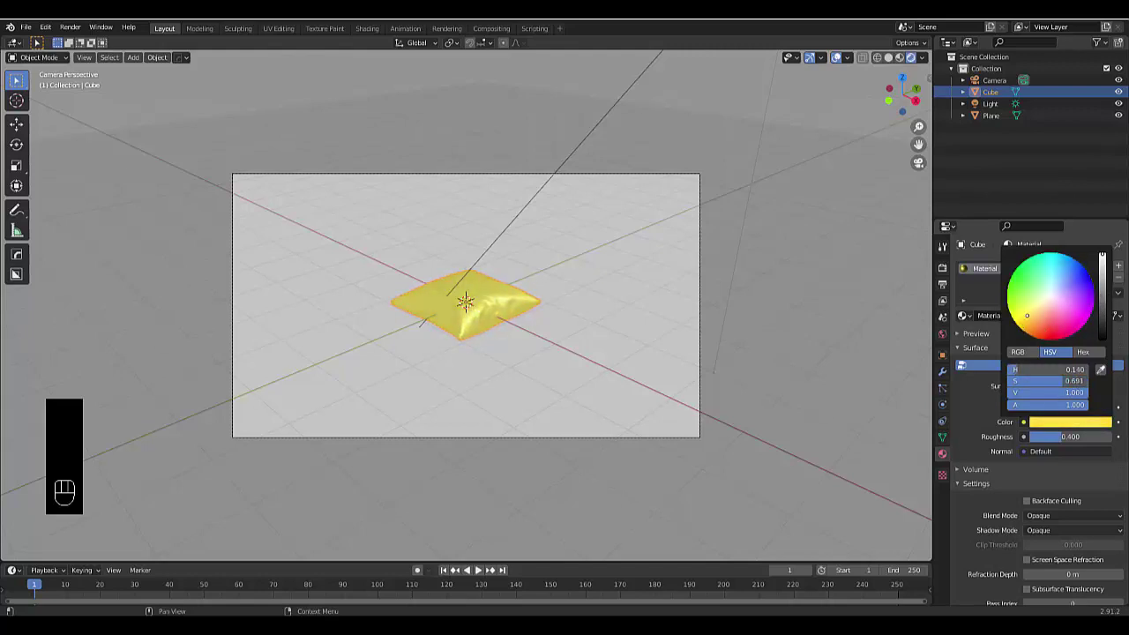
pyautogui.click(1103, 268)
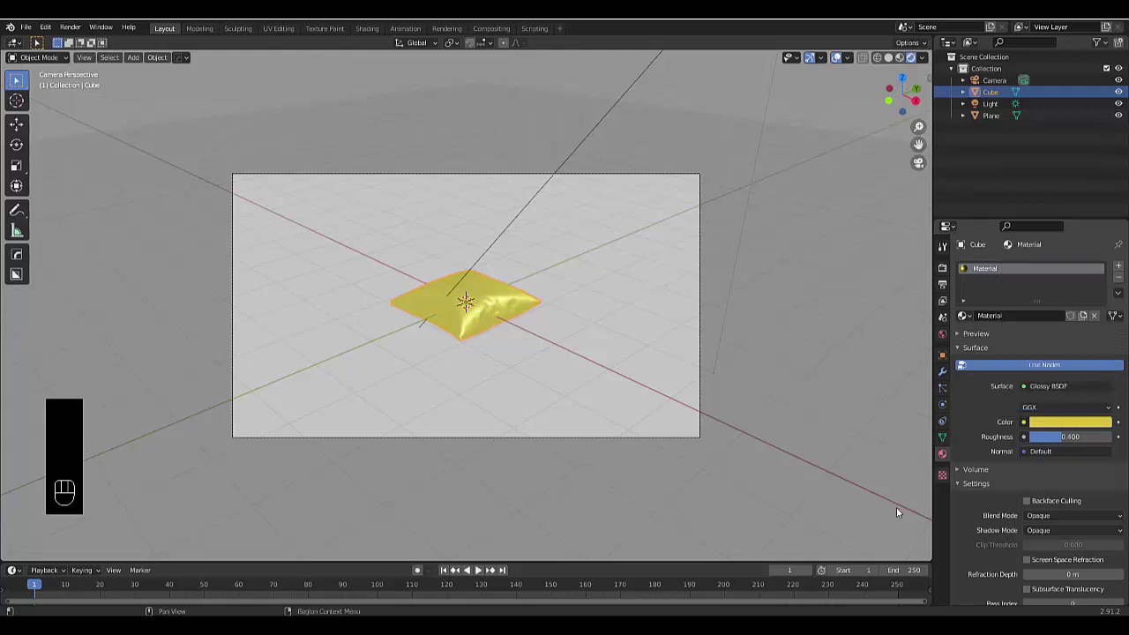
pyautogui.moveTo(1057, 439); pyautogui.dragTo(1062, 439)
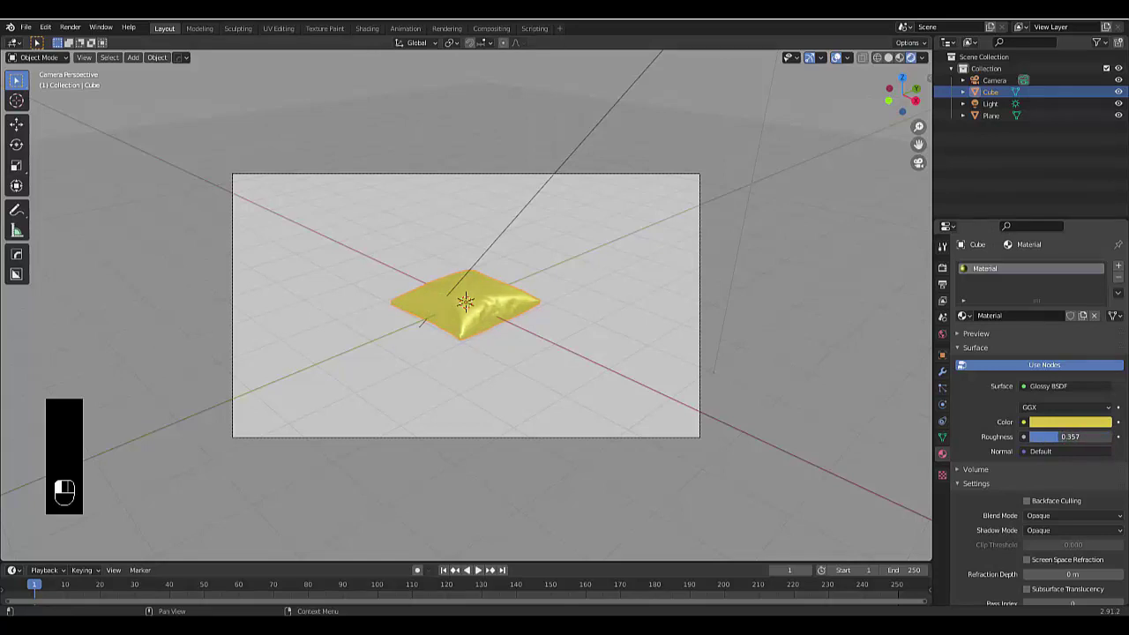
pyautogui.scroll(5, 473, 317)
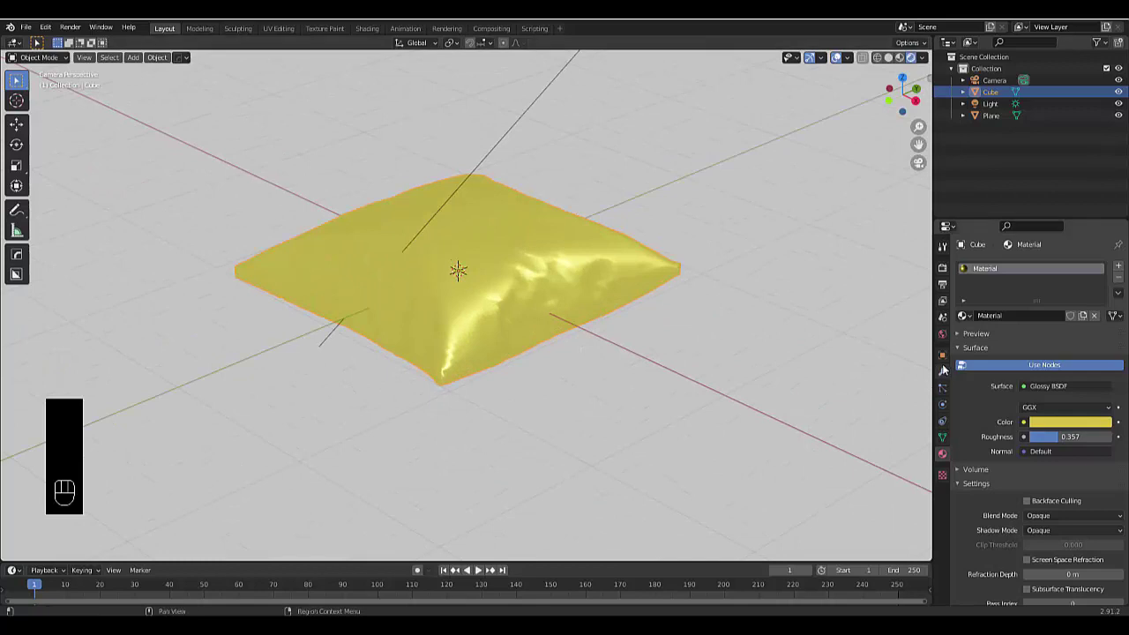
# Add a Subdivision Surface modifier to the pillow with viewport level 2 and render level 6
pyautogui.click(941, 371)
pyautogui.click(989, 263)
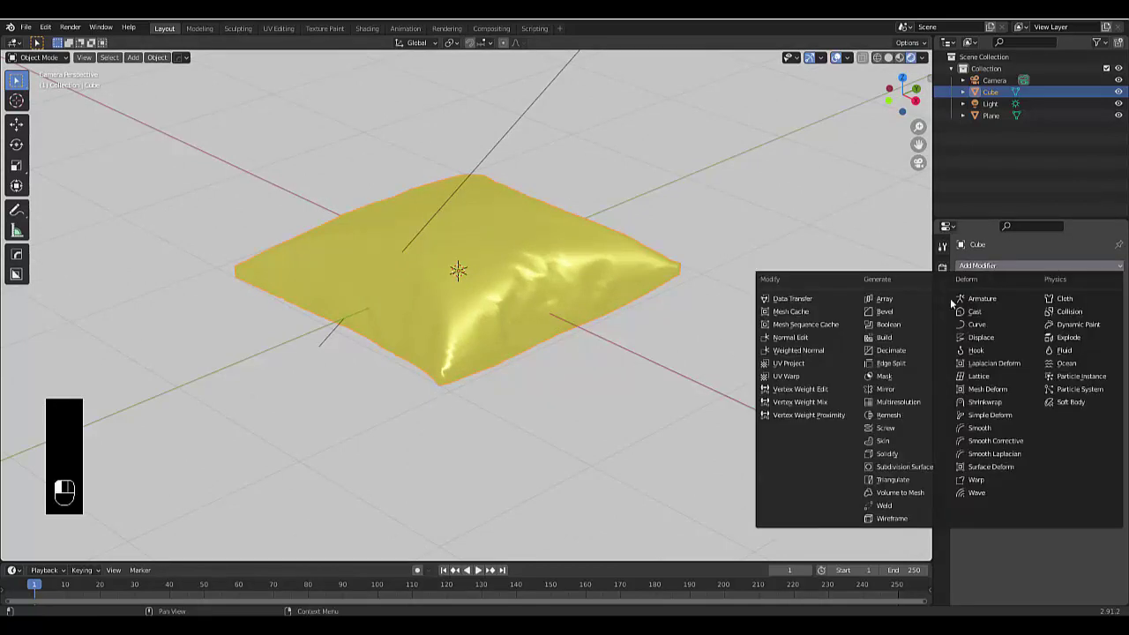
pyautogui.click(902, 466)
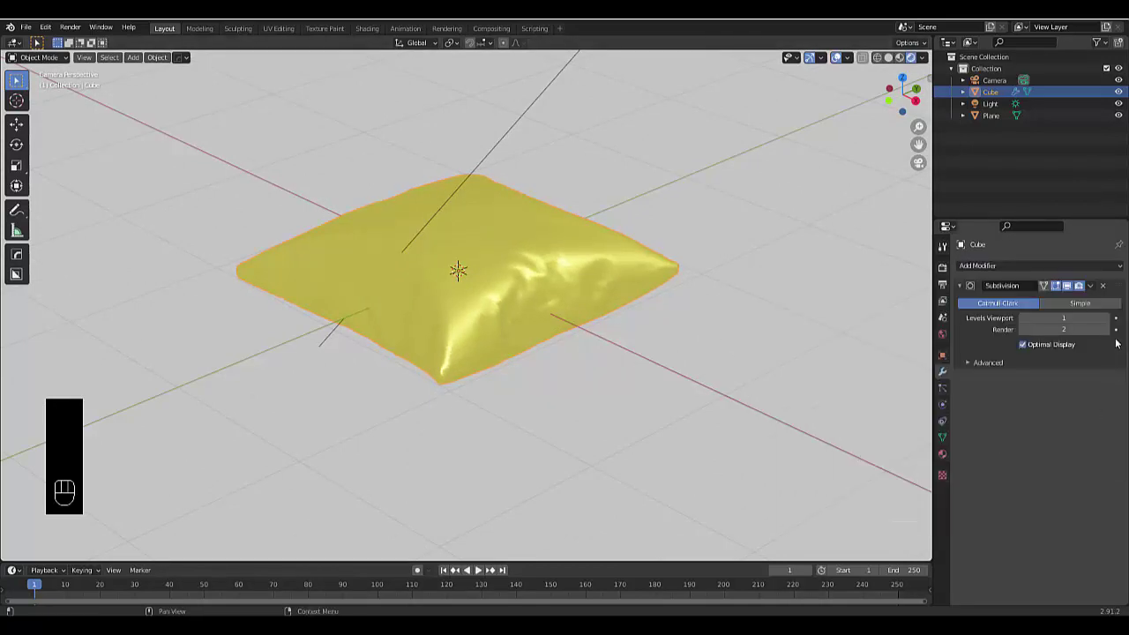
pyautogui.click(1105, 318)
pyautogui.click(1079, 329)
pyautogui.press('Return')
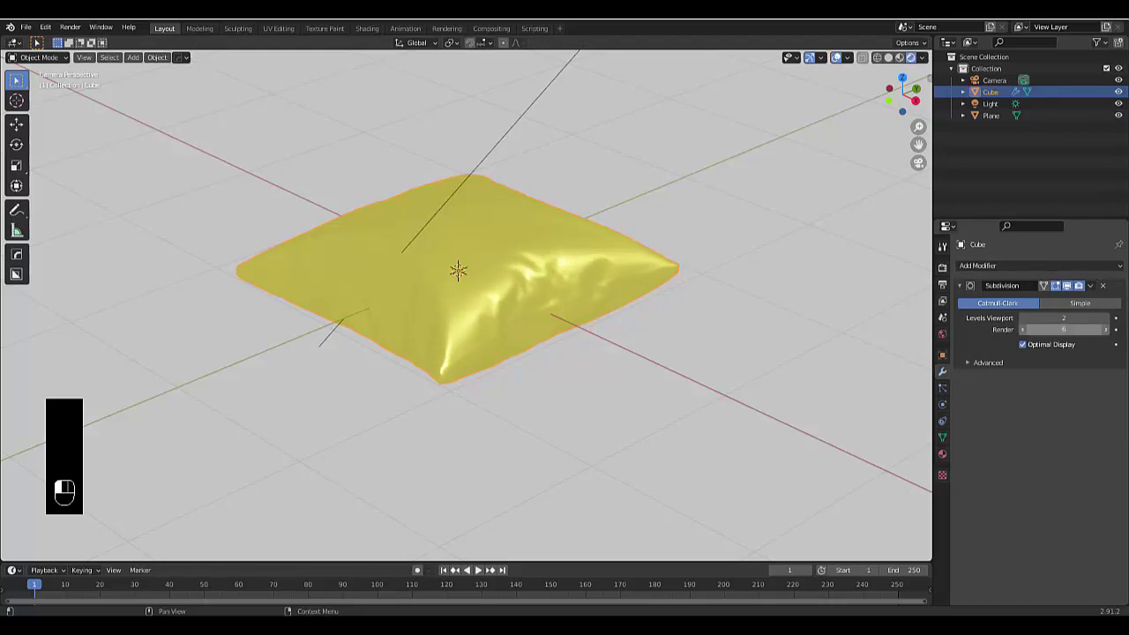
pyautogui.scroll(-10, 428, 331)
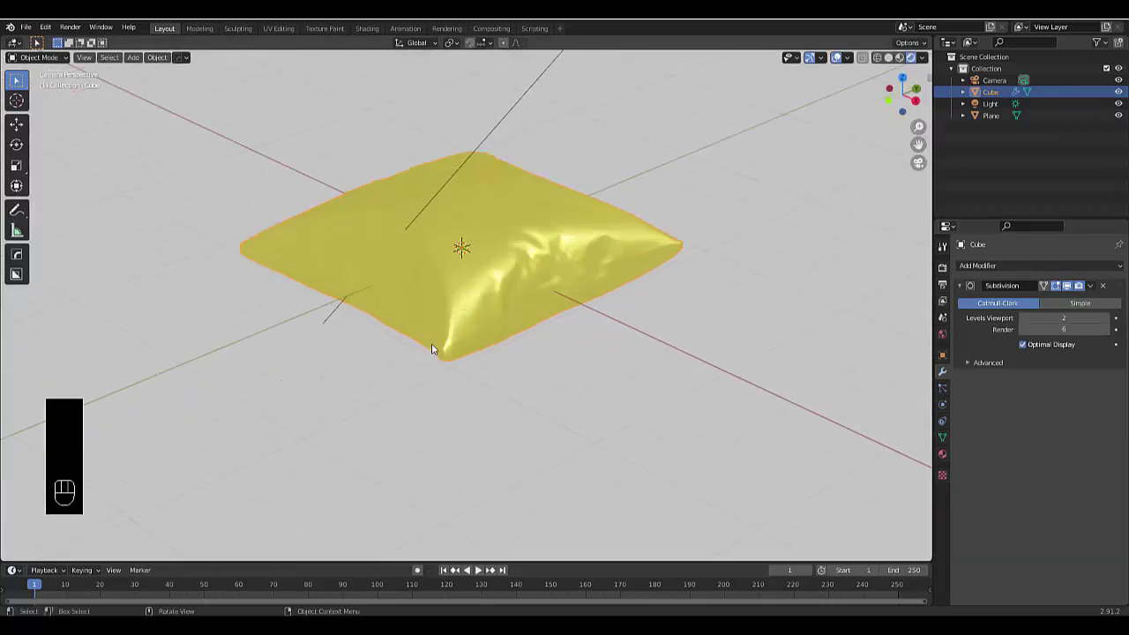
pyautogui.scroll(3, 458, 363)
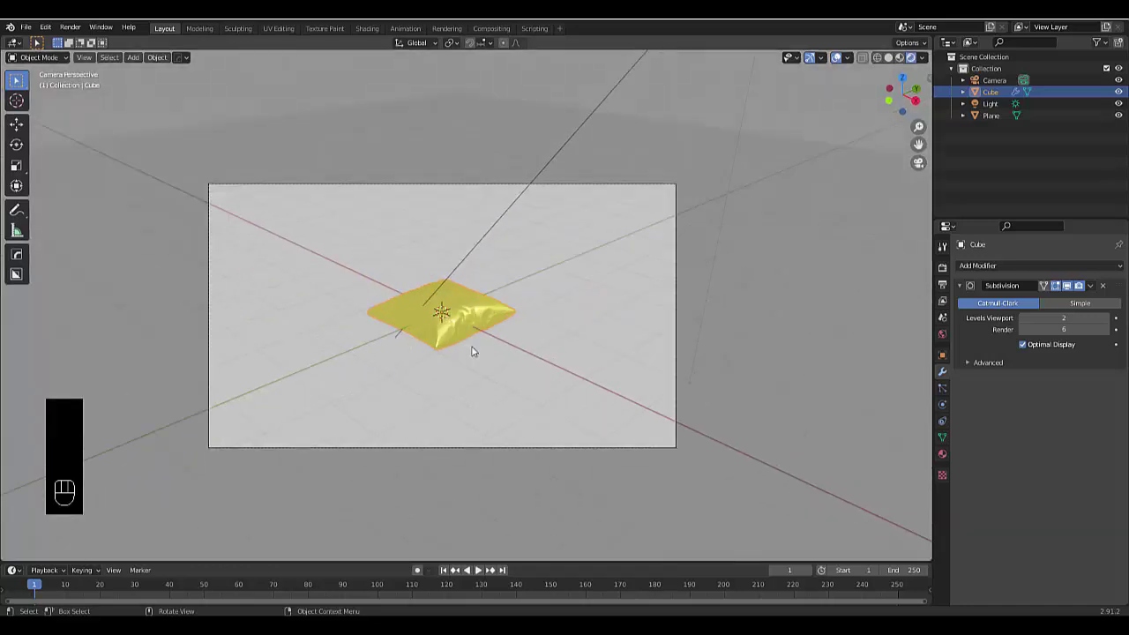
# Enable Eevee Screen Space Reflections and Volumetric Shadows, with a 2 px volumetric tile size
pyautogui.click(942, 267)
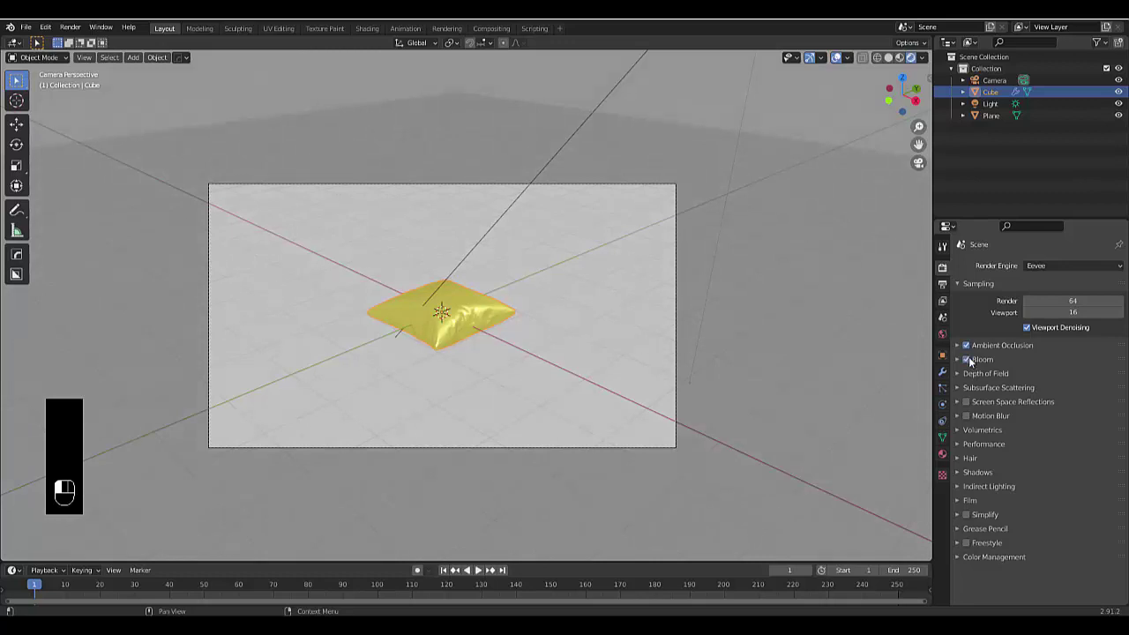
pyautogui.click(966, 402)
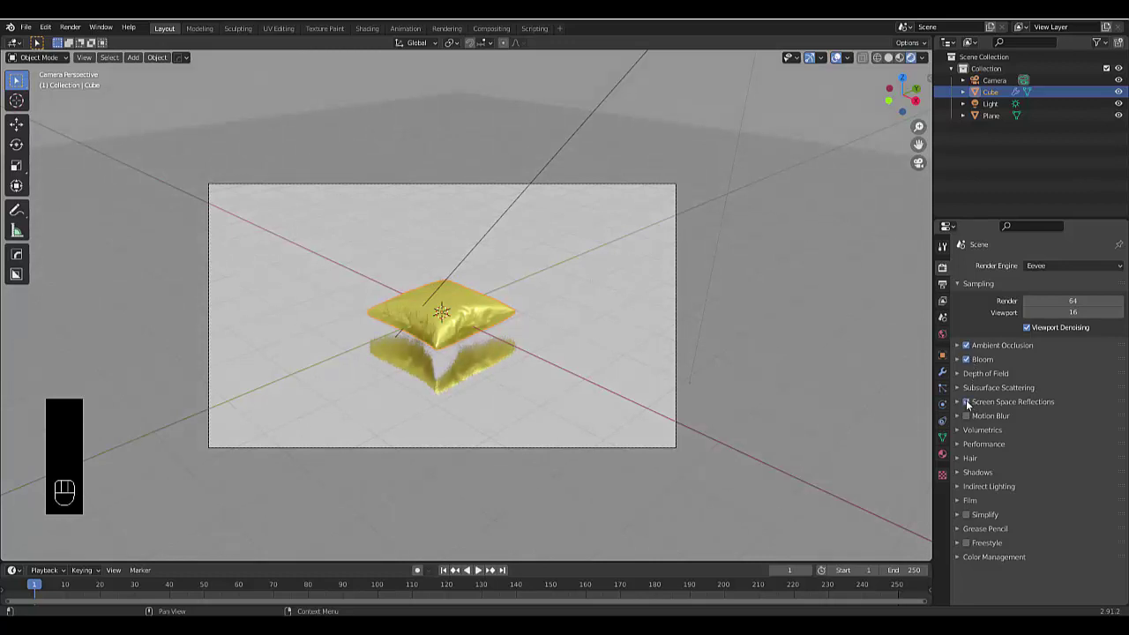
pyautogui.click(976, 432)
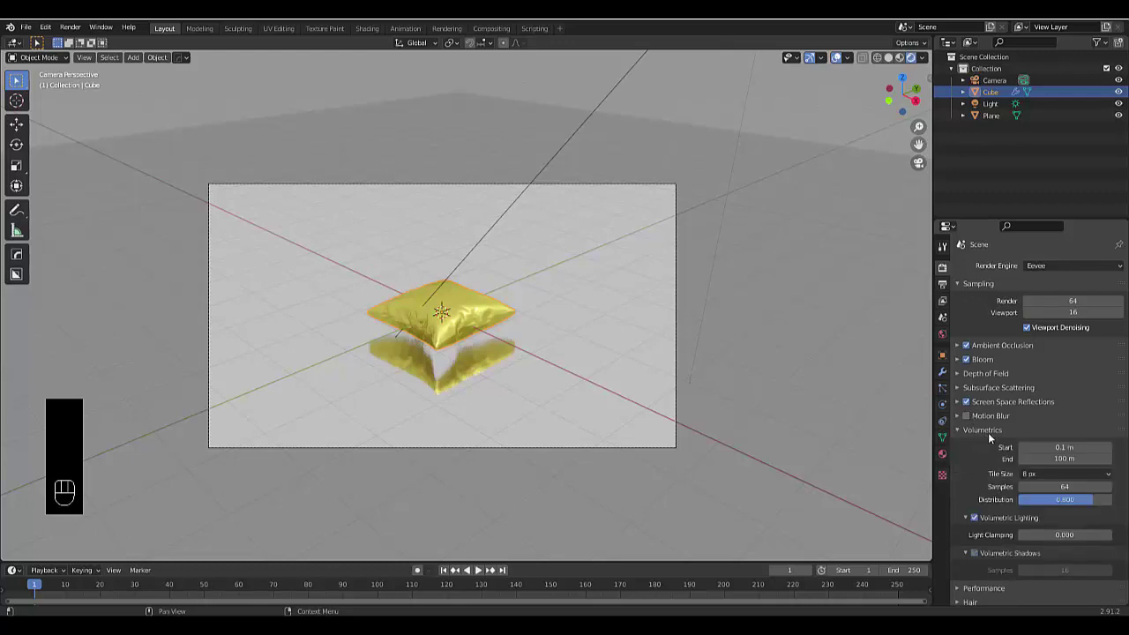
pyautogui.click(1049, 477)
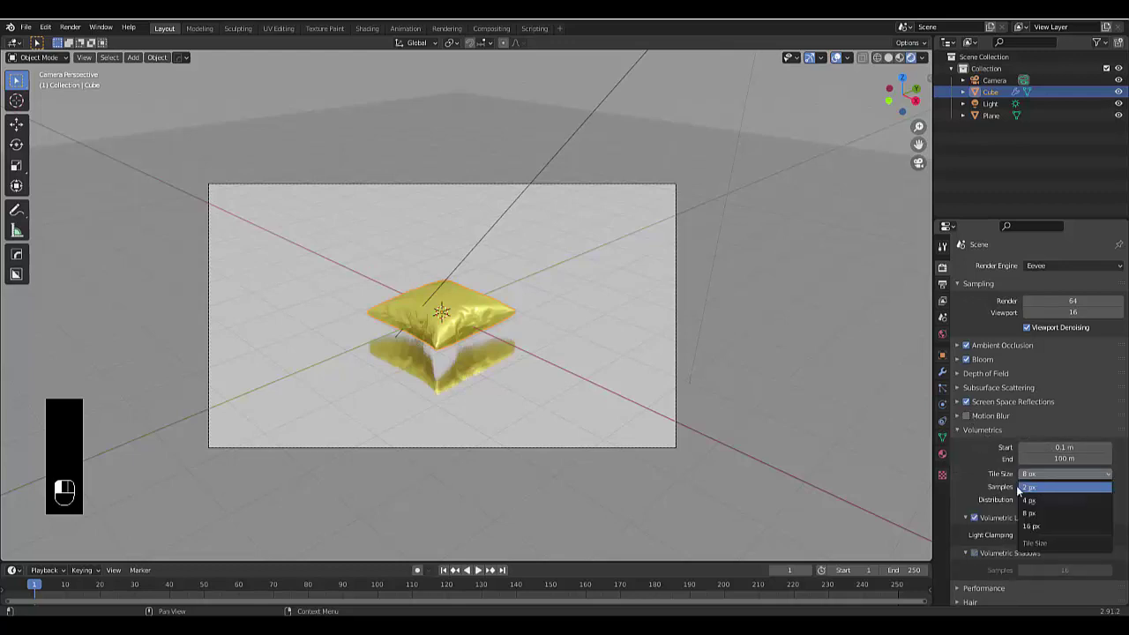
pyautogui.click(1034, 488)
pyautogui.click(974, 551)
pyautogui.scroll(-3, 975, 521)
pyautogui.click(979, 486)
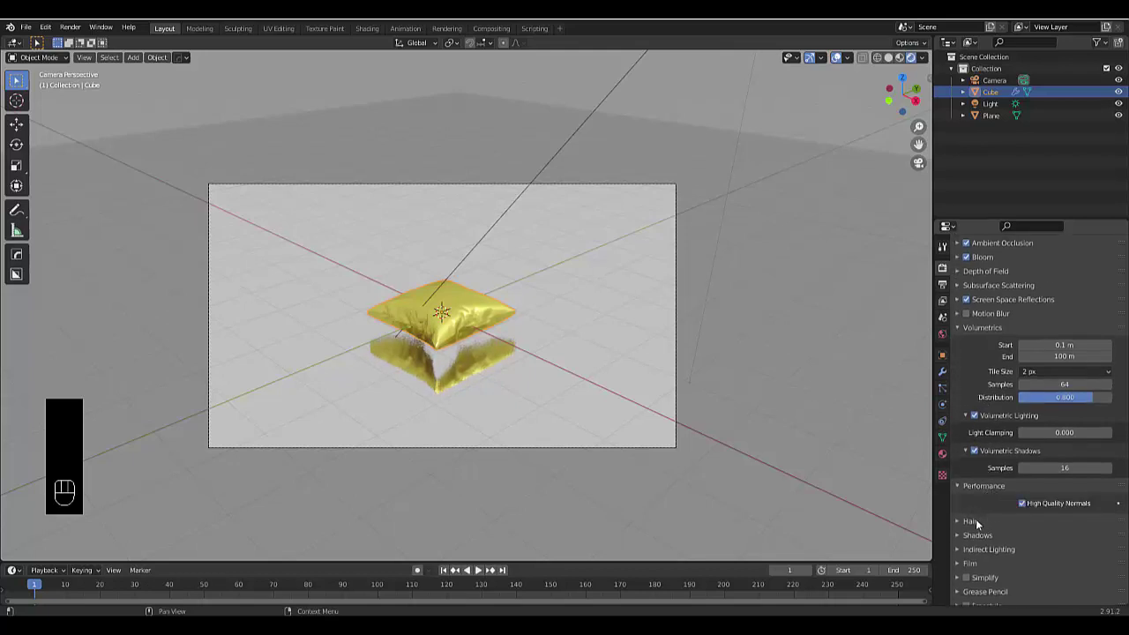
pyautogui.scroll(-1, 976, 523)
pyautogui.scroll(2, 976, 523)
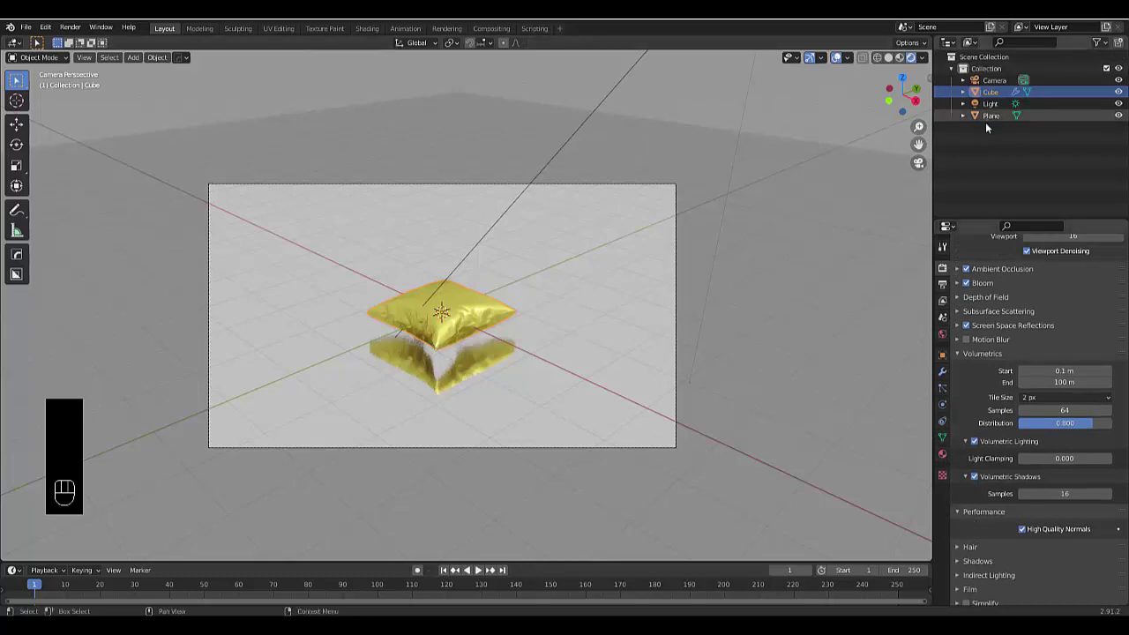
# Set the camera's focal length to 83 mm and render a still image
pyautogui.click(988, 83)
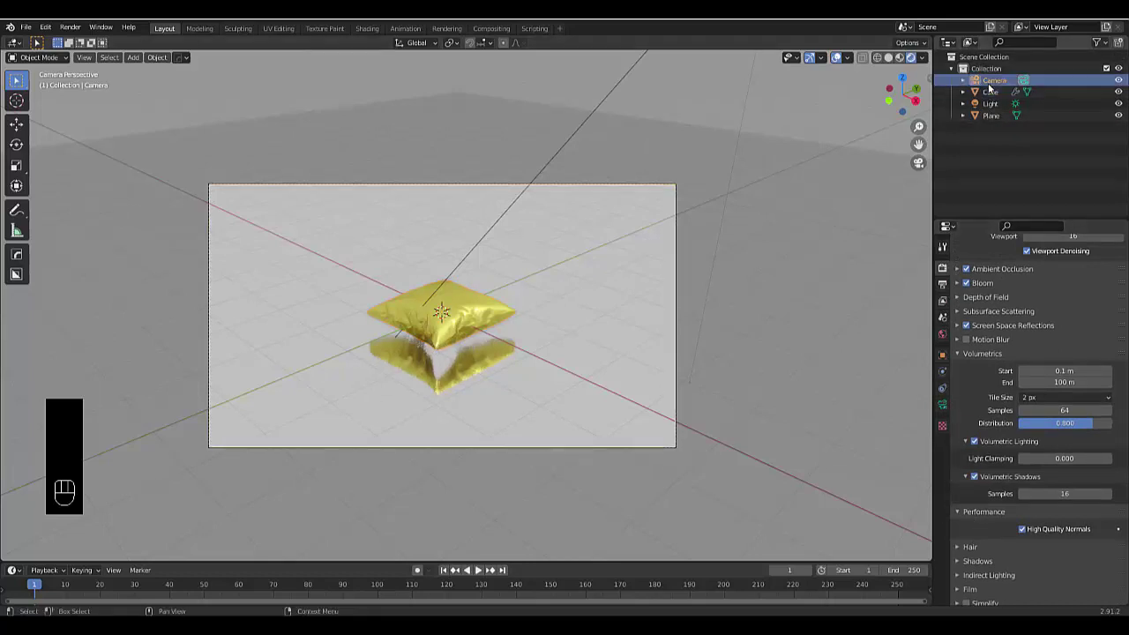
pyautogui.click(942, 406)
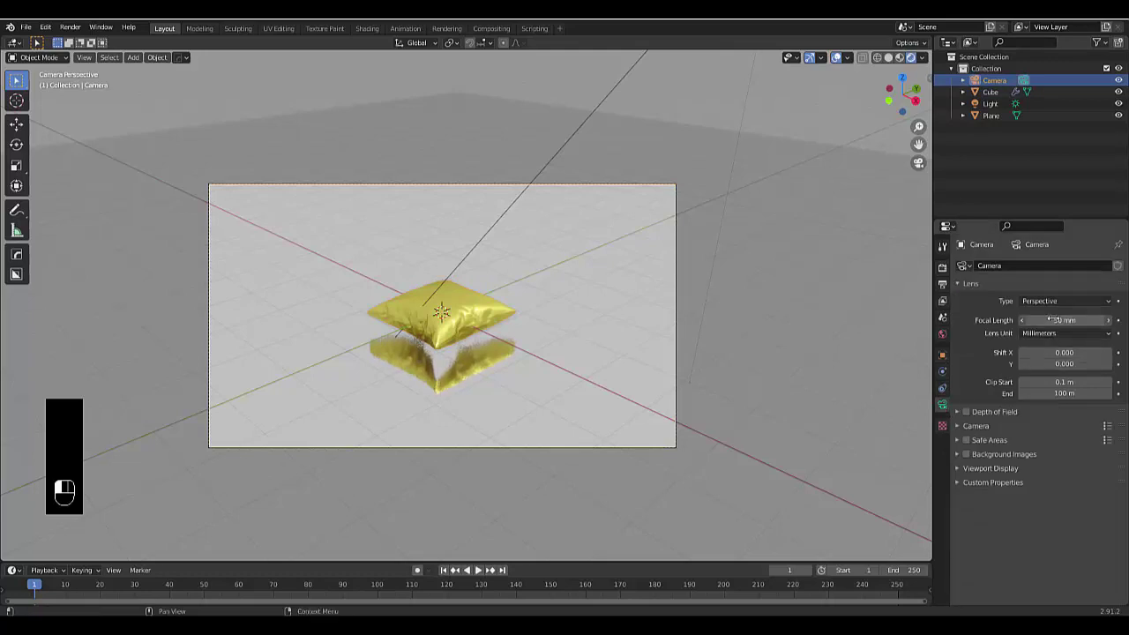
pyautogui.moveTo(1064, 320); pyautogui.dragTo(1109, 320)
pyautogui.click(71, 28)
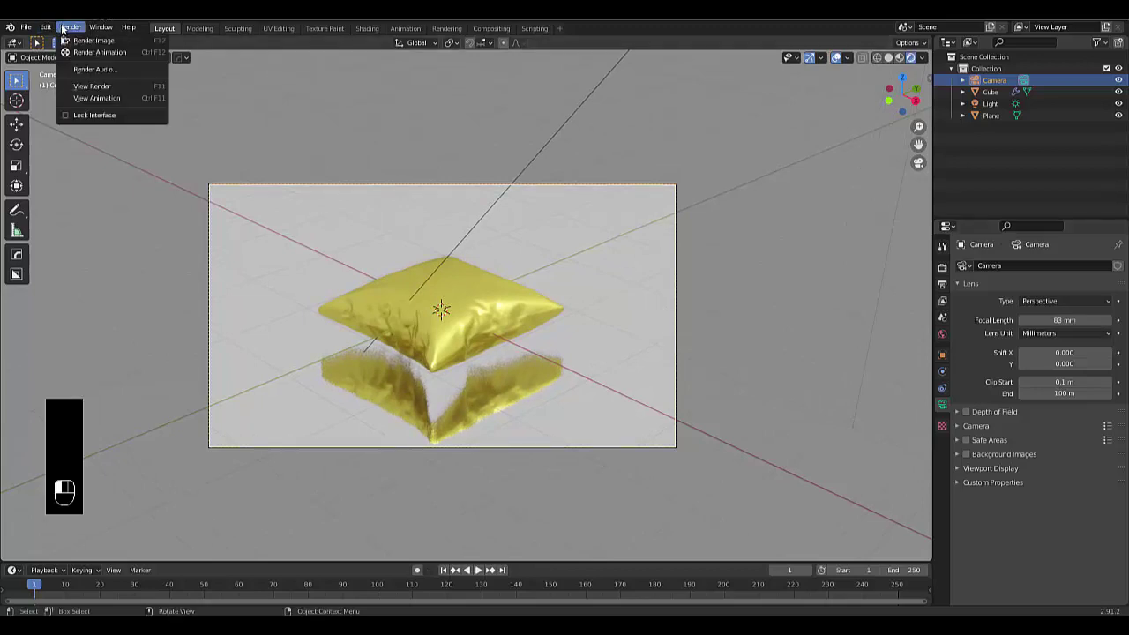
pyautogui.click(89, 40)
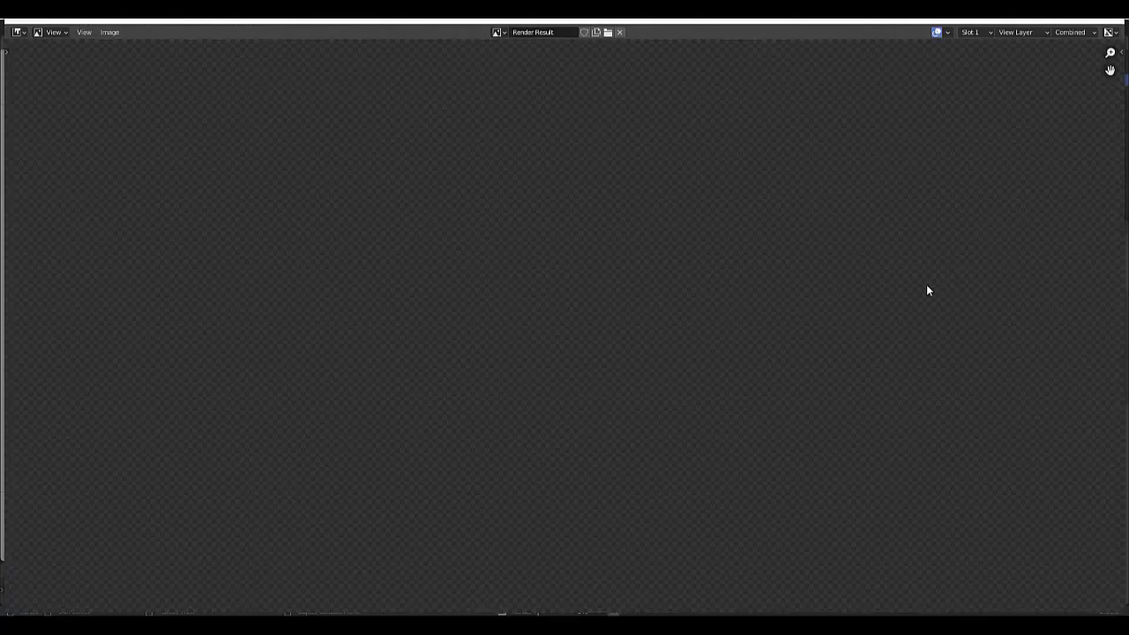